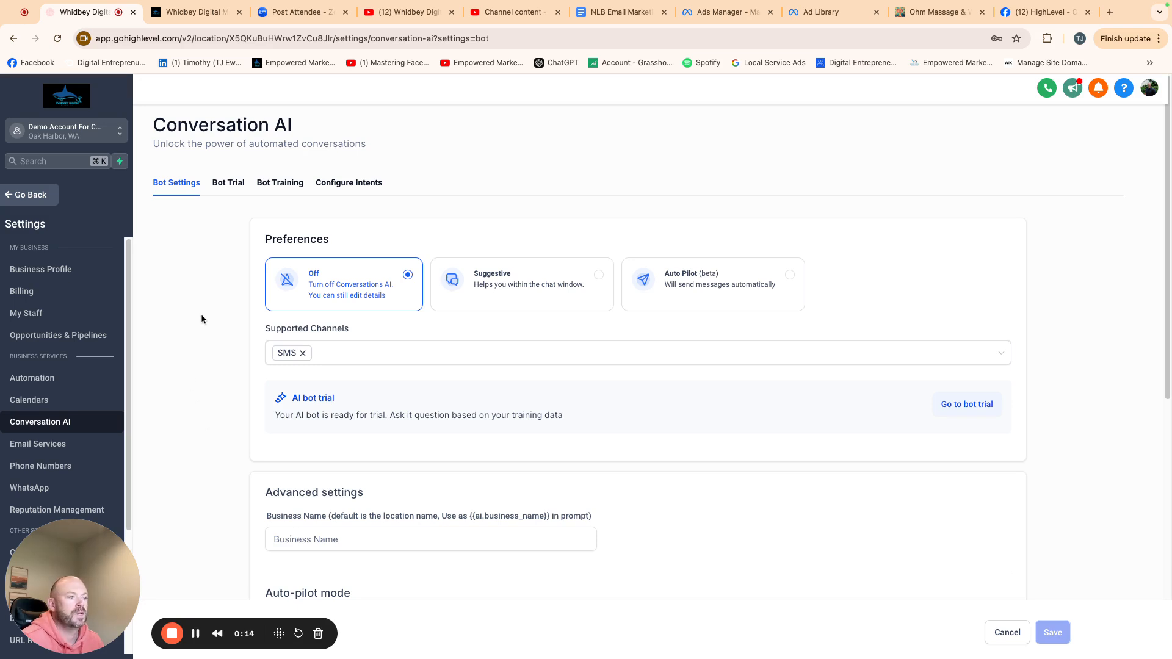
# - Browse the Bot Trial, Bot Training and Configure Intents sections of Conversation AI, returning to Bot Settings
pyautogui.moveTo(80, 572); pyautogui.dragTo(80, 479)
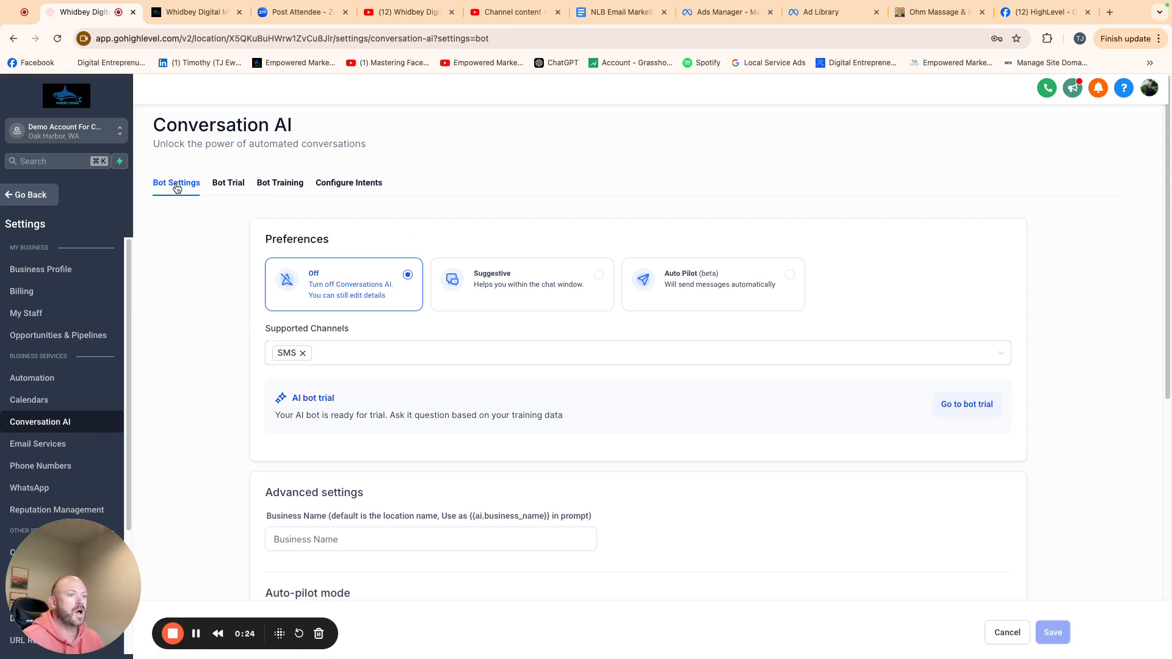
pyautogui.click(214, 186)
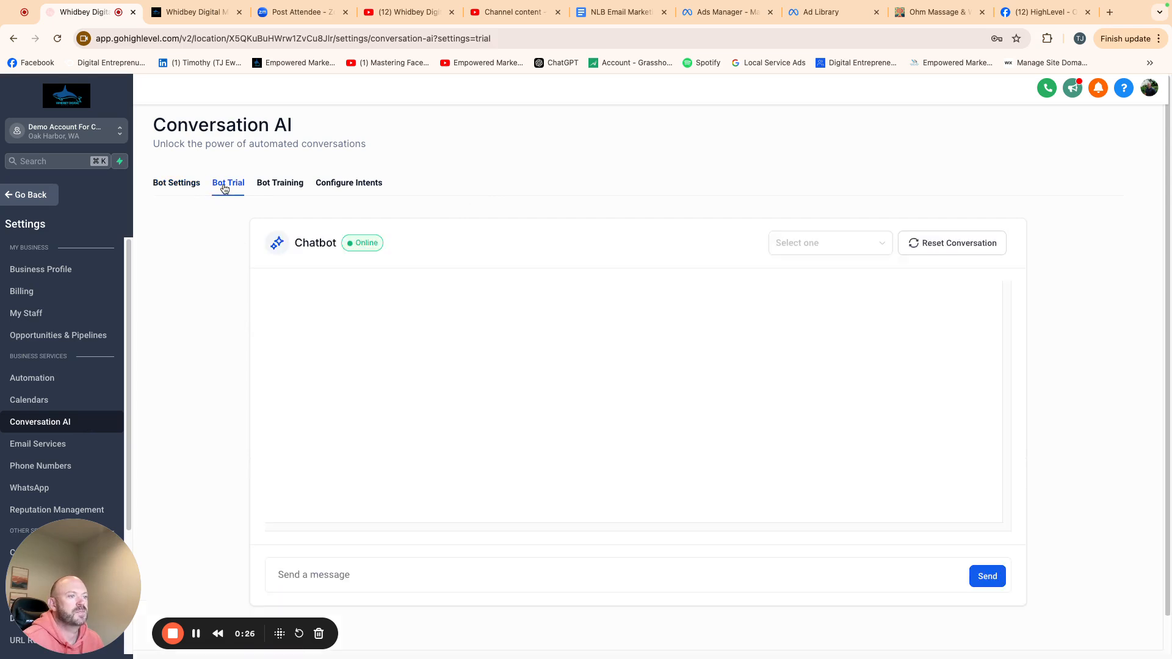
pyautogui.click(276, 186)
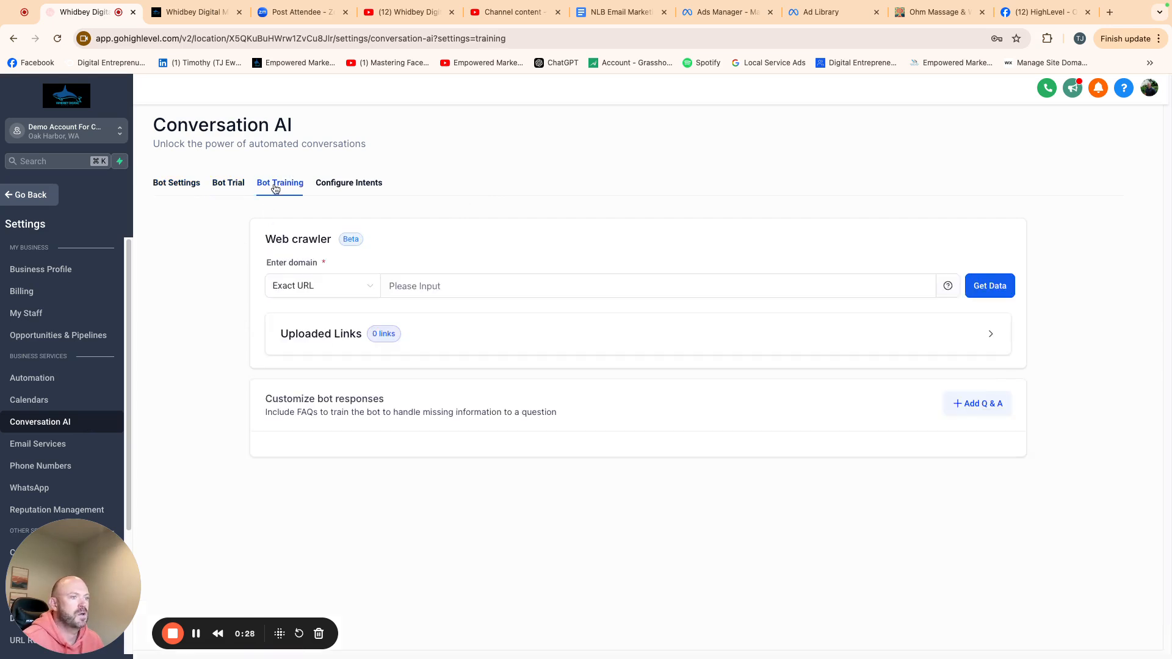
pyautogui.click(347, 184)
pyautogui.click(180, 185)
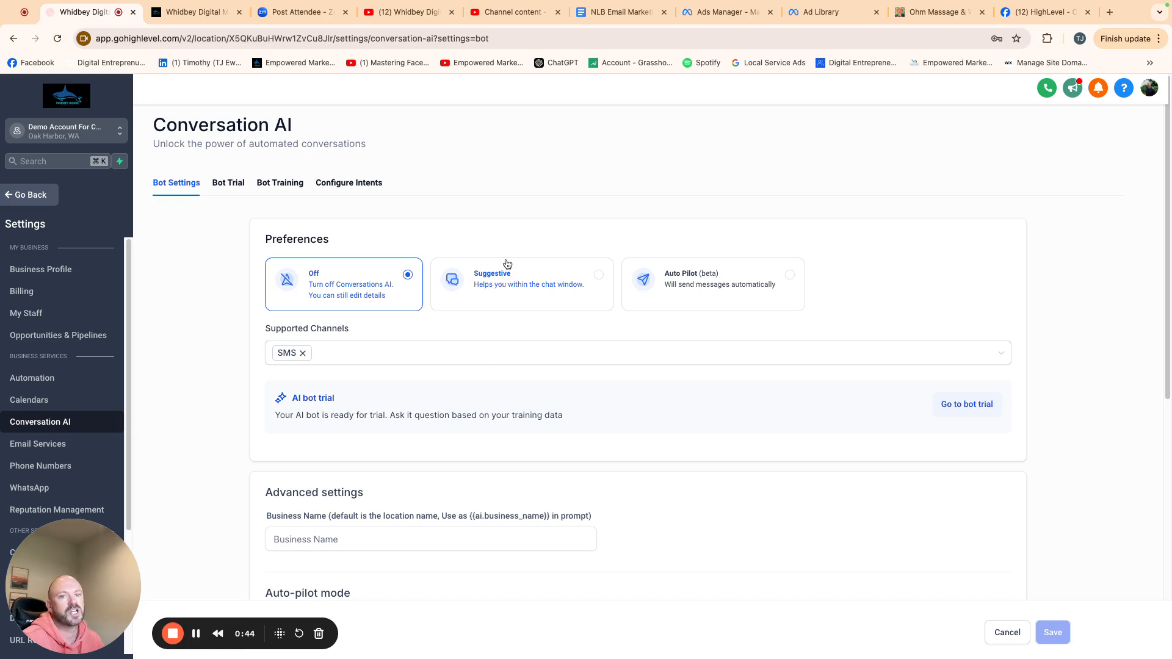
# - Select the Auto Pilot preference and switch the preference back to Off
pyautogui.click(680, 284)
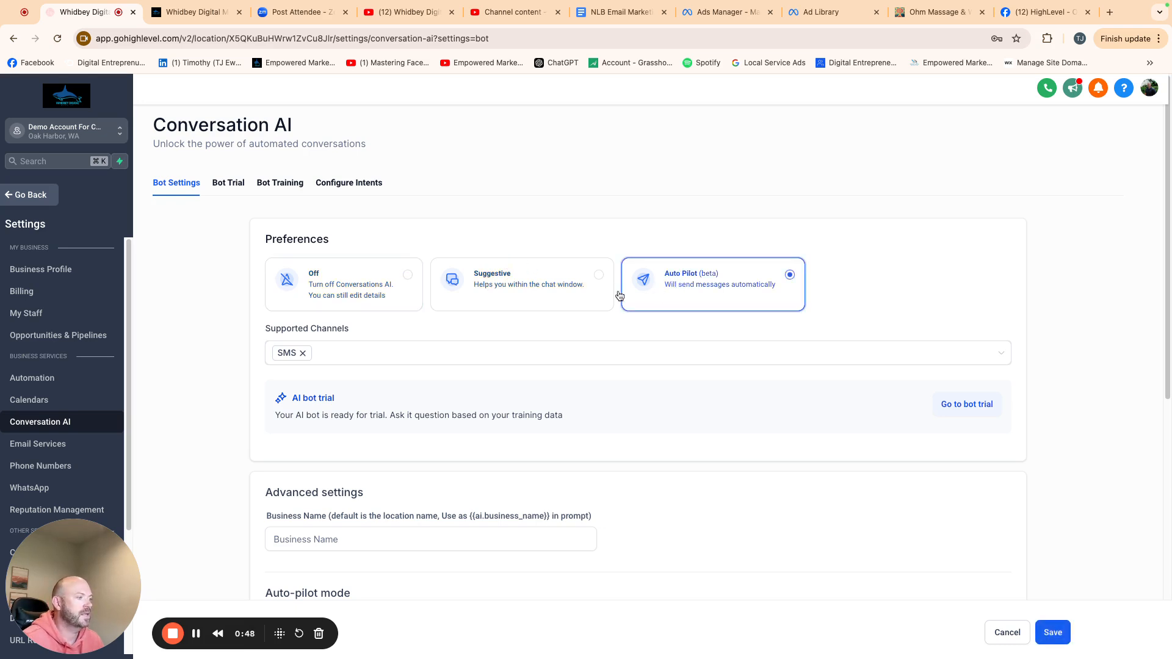
pyautogui.click(355, 296)
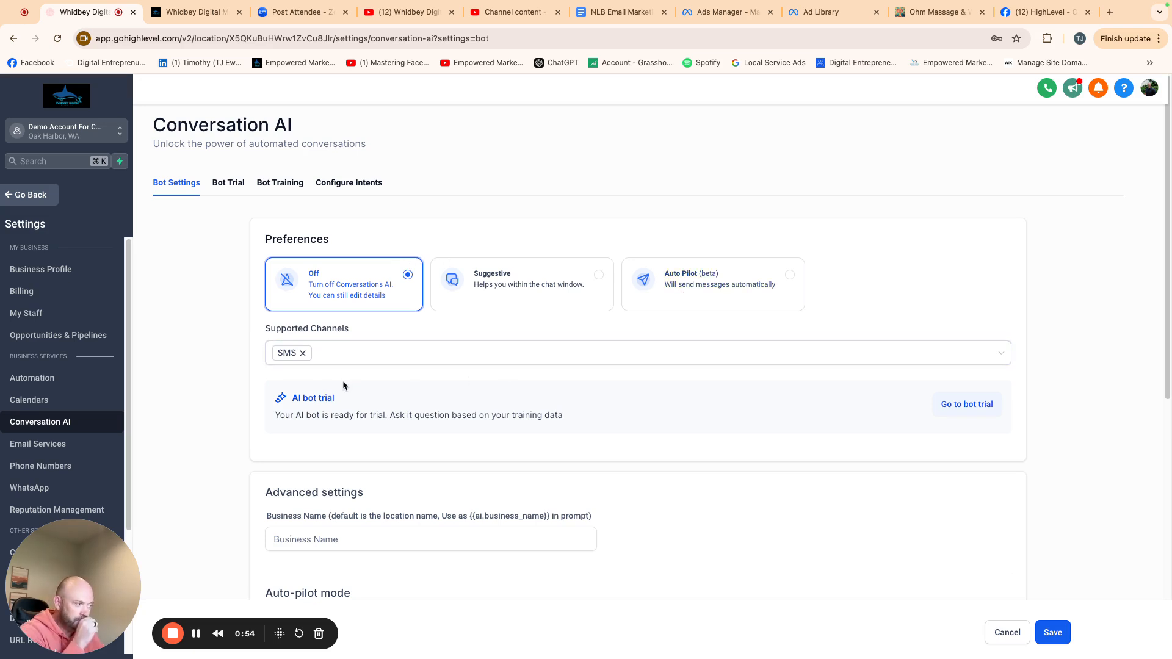
# - Add Instagram and Facebook to the supported channels alongside SMS
pyautogui.click(385, 365)
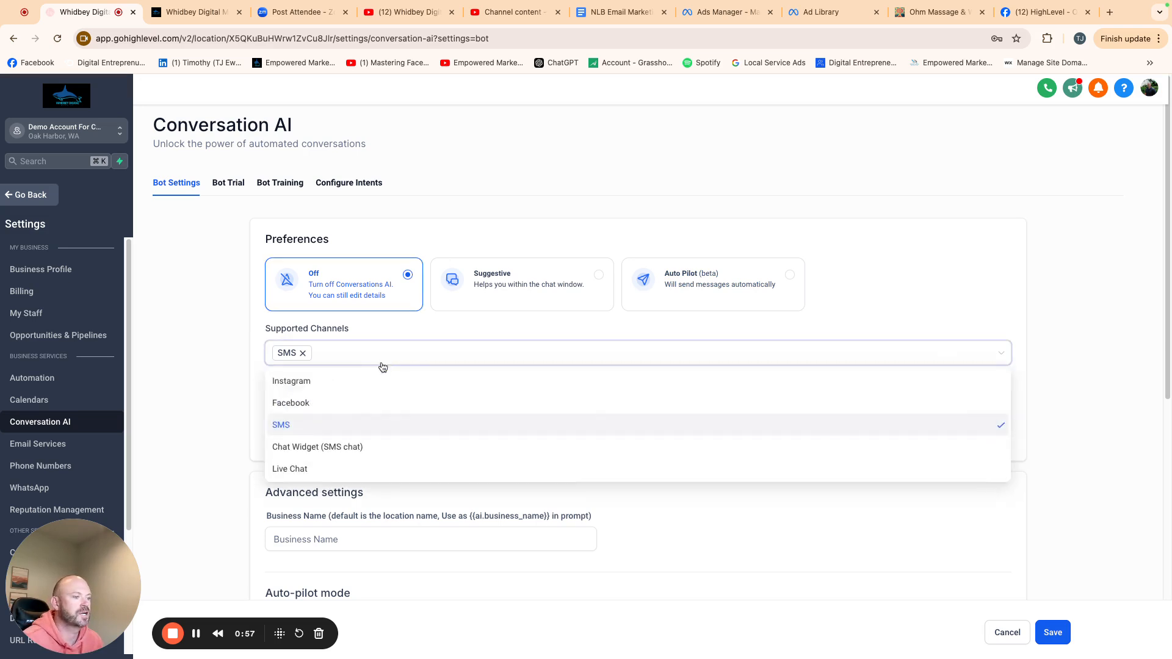
pyautogui.click(308, 383)
pyautogui.click(309, 402)
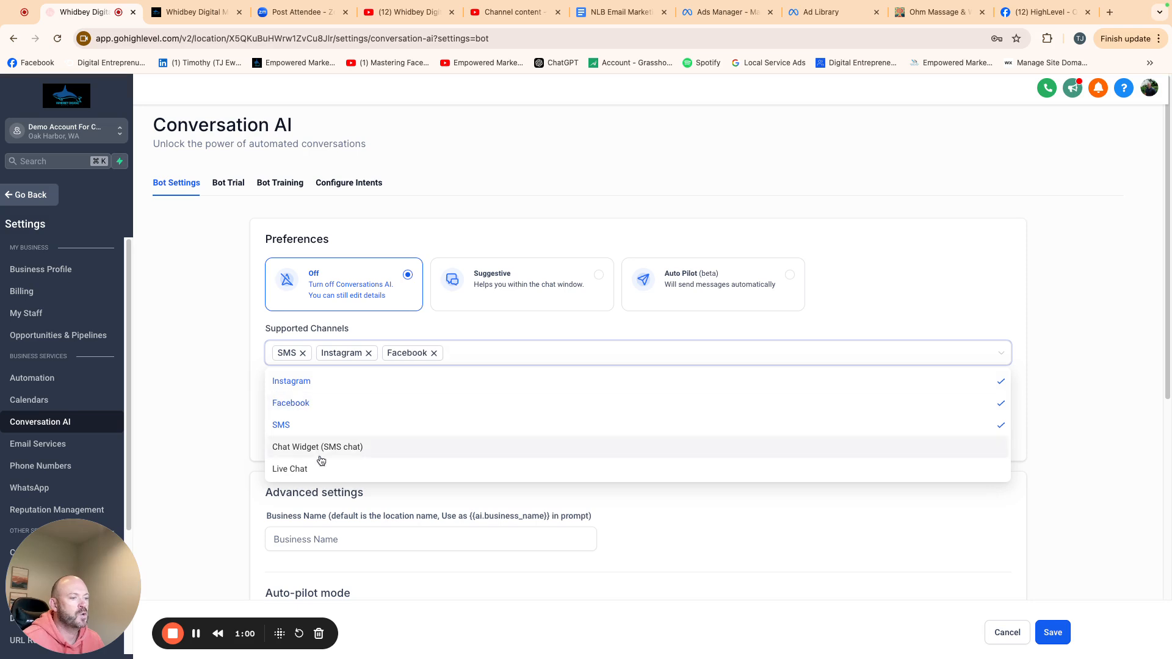
pyautogui.click(320, 448)
pyautogui.click(317, 469)
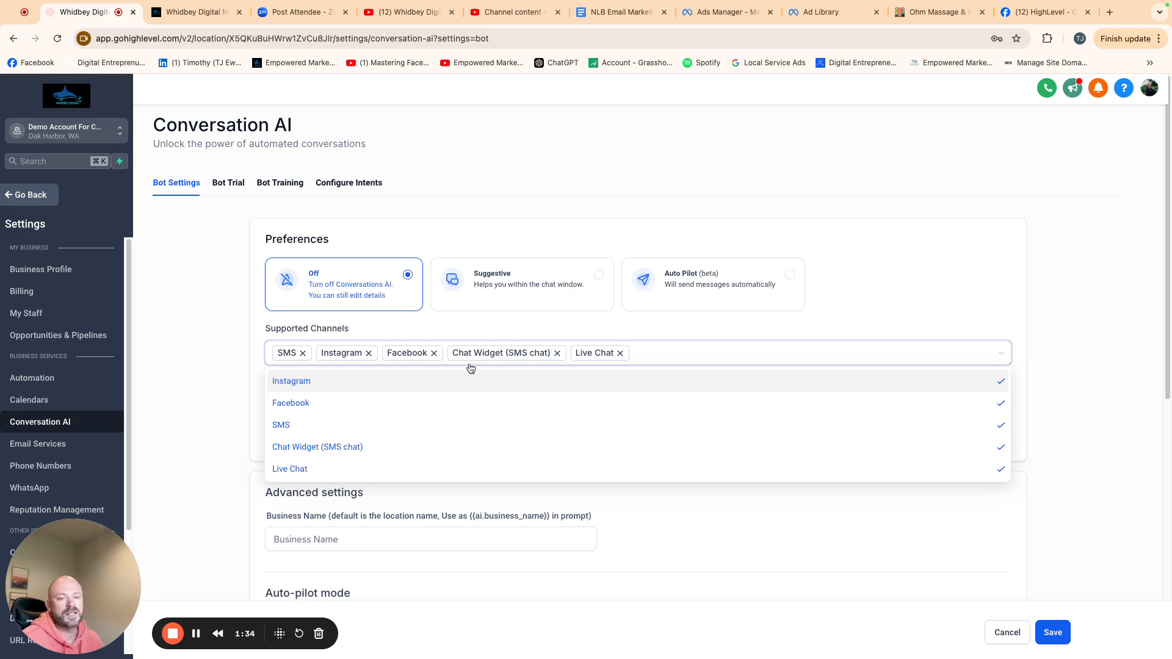
pyautogui.click(620, 353)
pyautogui.click(558, 353)
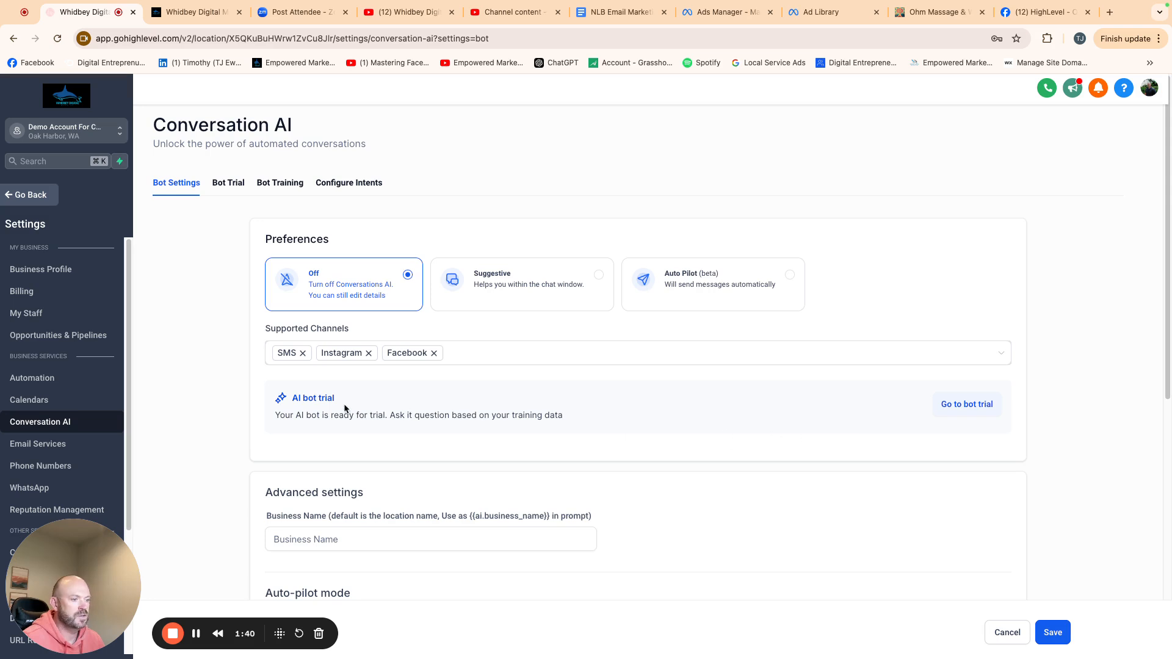
# - Set the business name in advanced settings to Massage Business
pyautogui.scroll(-3, 415, 477)
pyautogui.click(433, 438)
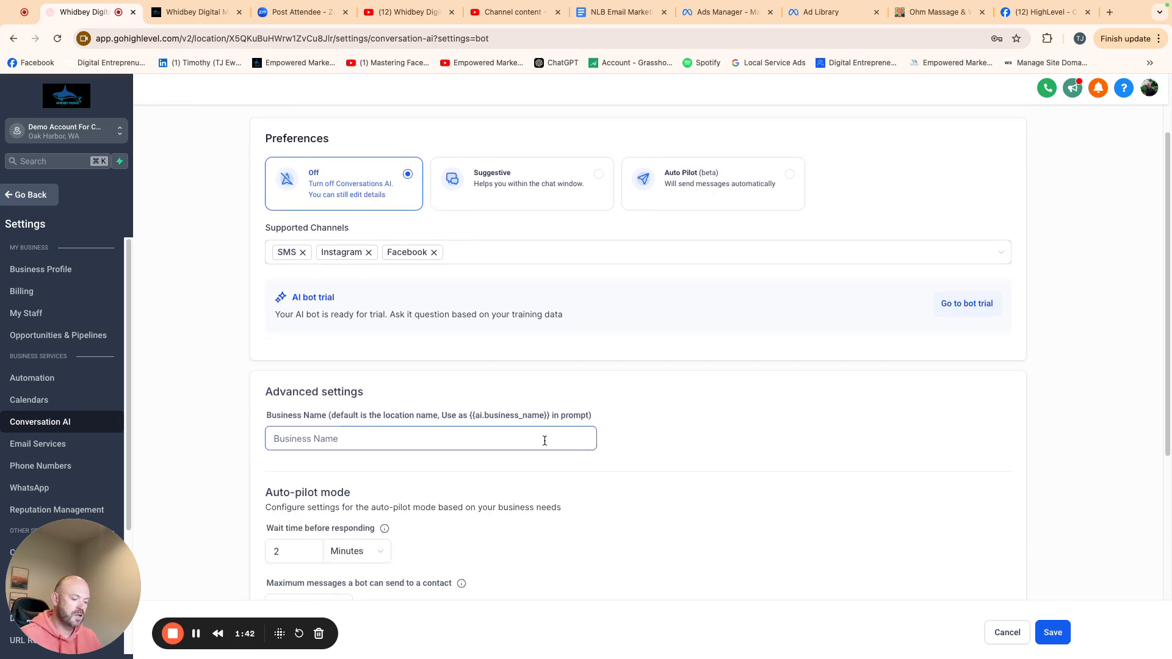
pyautogui.write('Massage ')
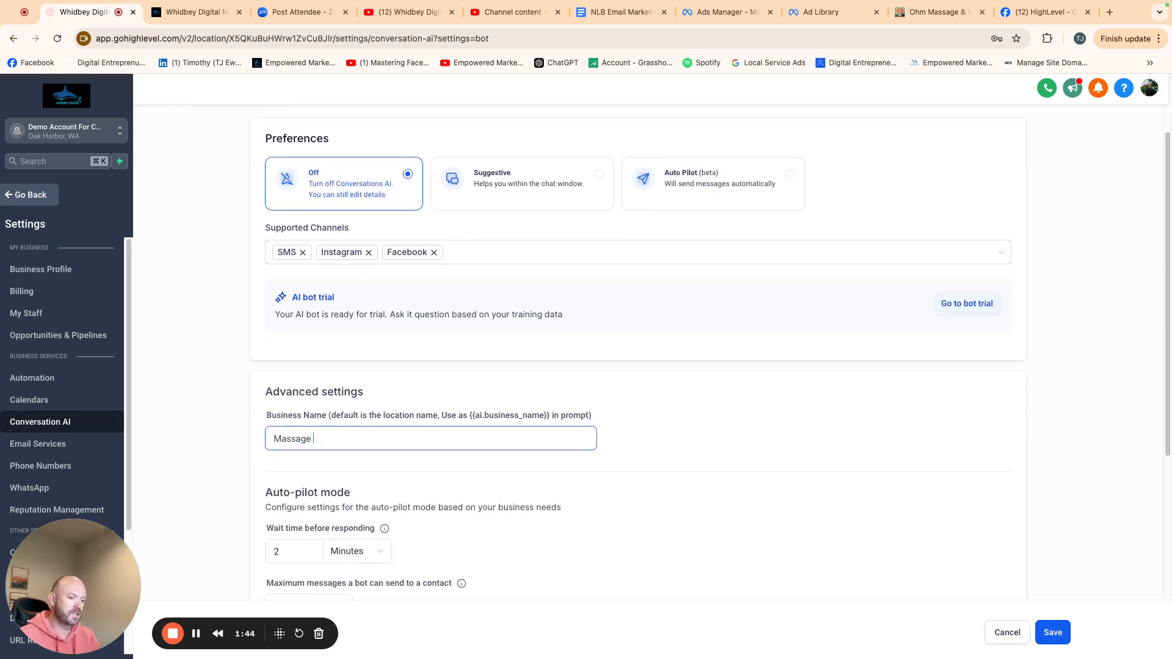
pyautogui.write('Business')
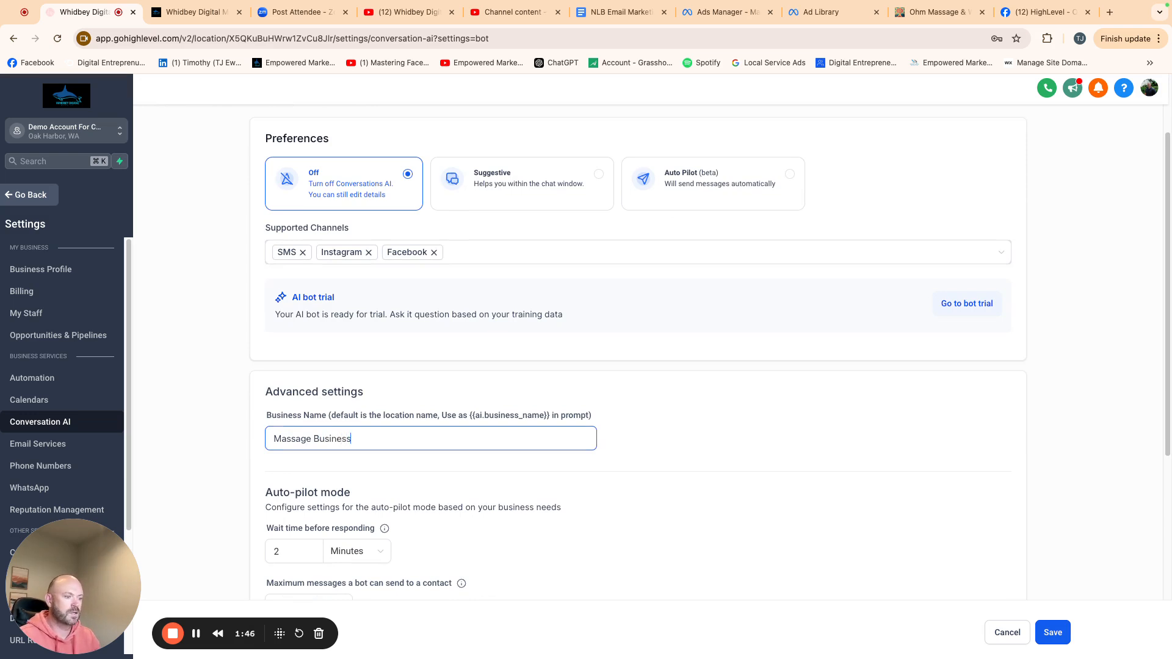
# - Set the auto-pilot wait time before responding to 20 seconds
pyautogui.scroll(-3, 598, 586)
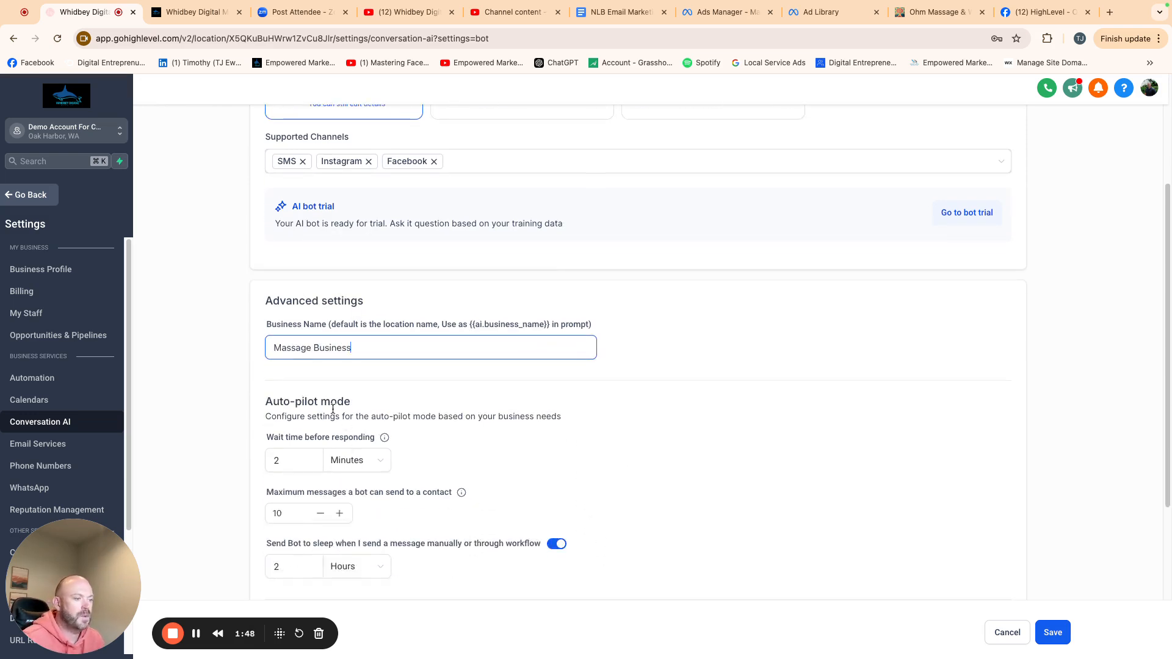
pyautogui.click(319, 458)
pyautogui.press('BackSpace')
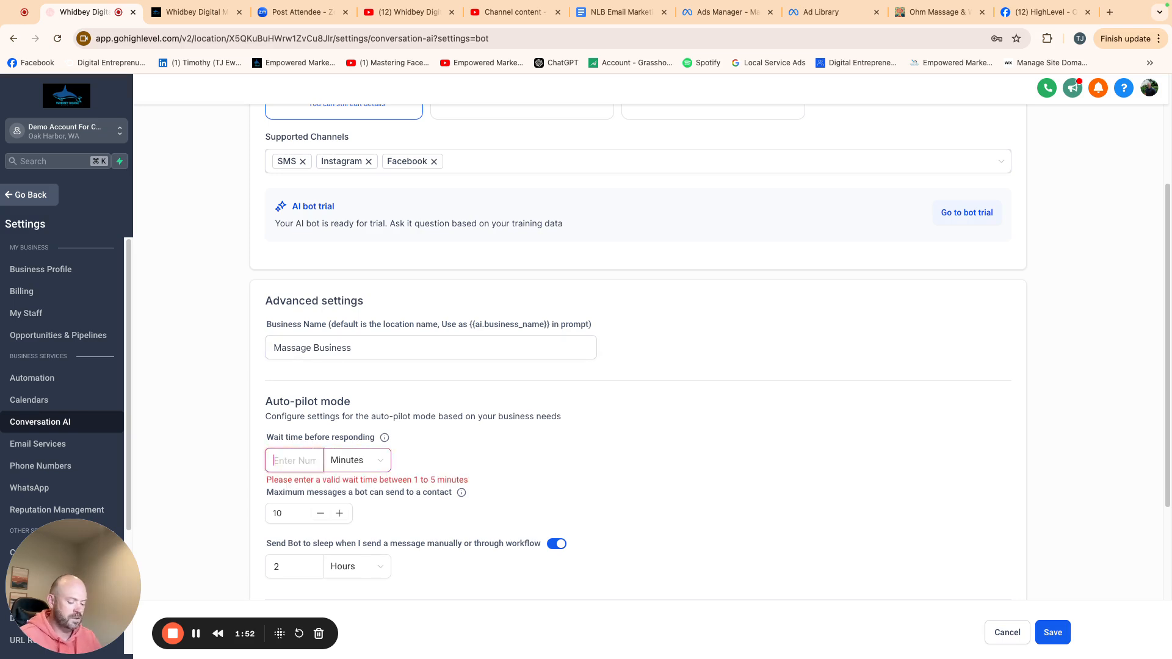
pyautogui.write('1')
pyautogui.press('BackSpace')
pyautogui.write('5')
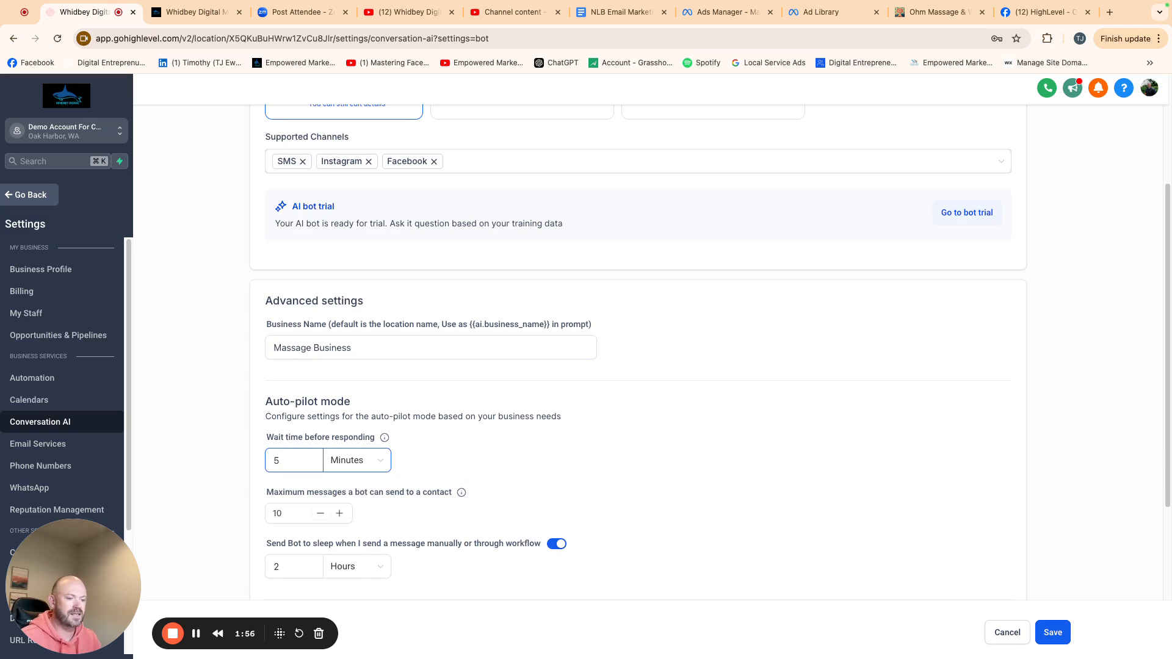
pyautogui.press('BackSpace')
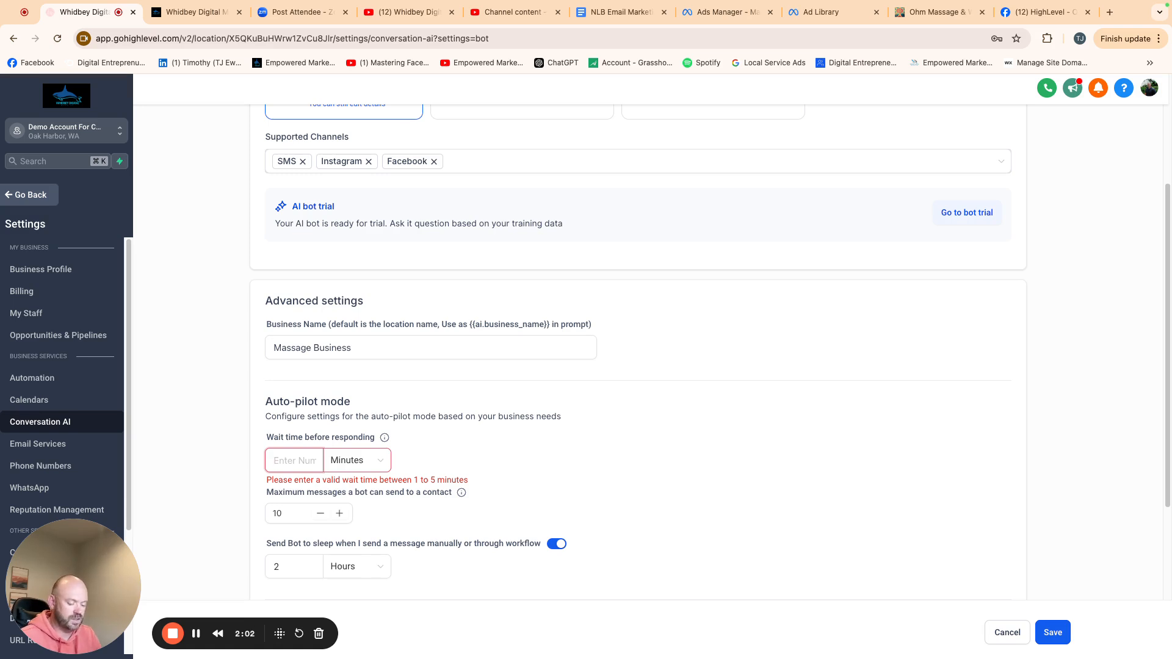
pyautogui.write('20')
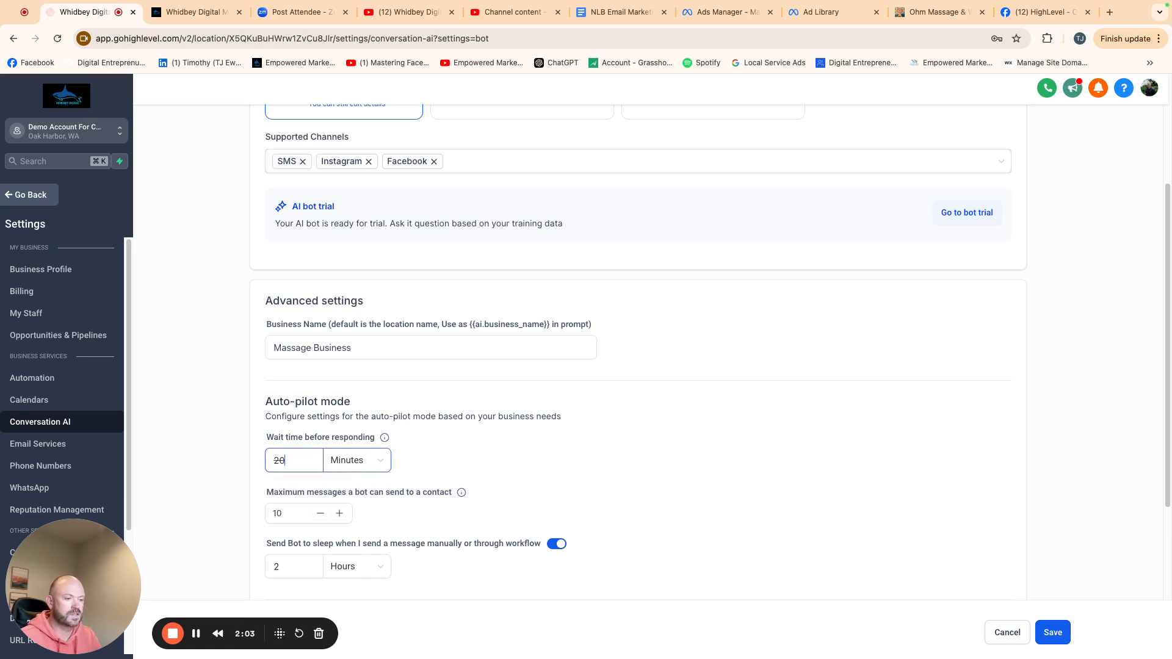
pyautogui.press('BackSpace')
pyautogui.press('BackSpace')
pyautogui.write('5')
pyautogui.click(352, 460)
pyautogui.click(366, 506)
pyautogui.doubleClick(299, 462)
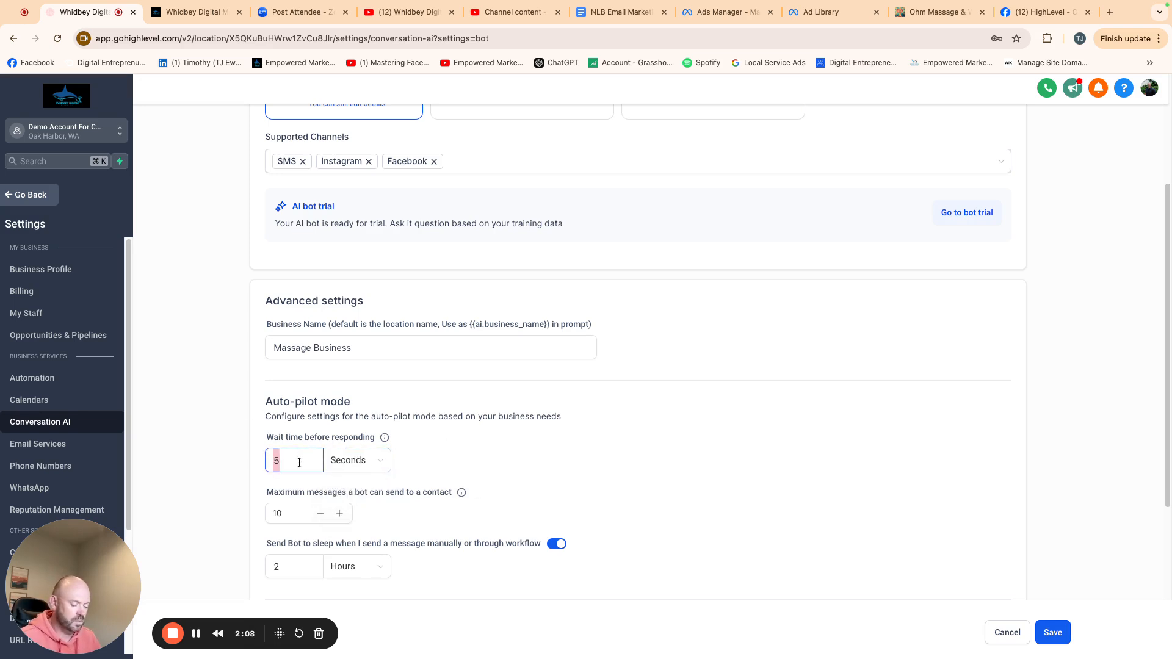
pyautogui.write('20')
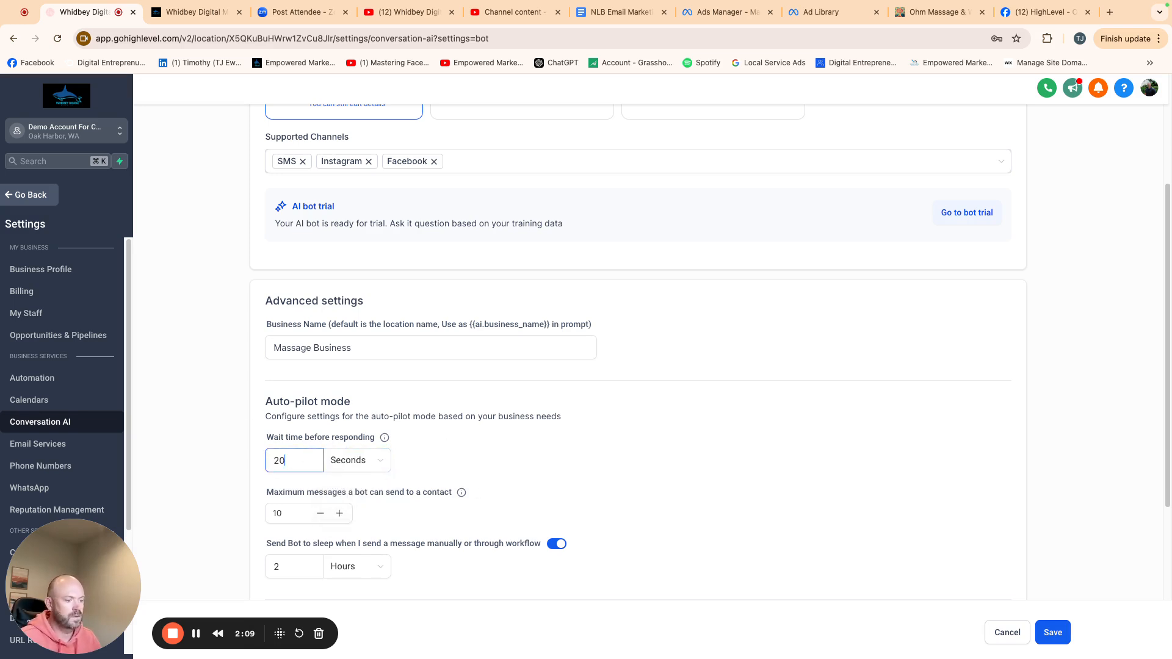
# - Raise the maximum messages a bot can send to a contact to 25
pyautogui.click(340, 514)
pyautogui.click(340, 513)
pyautogui.click(340, 513)
pyautogui.click(340, 513)
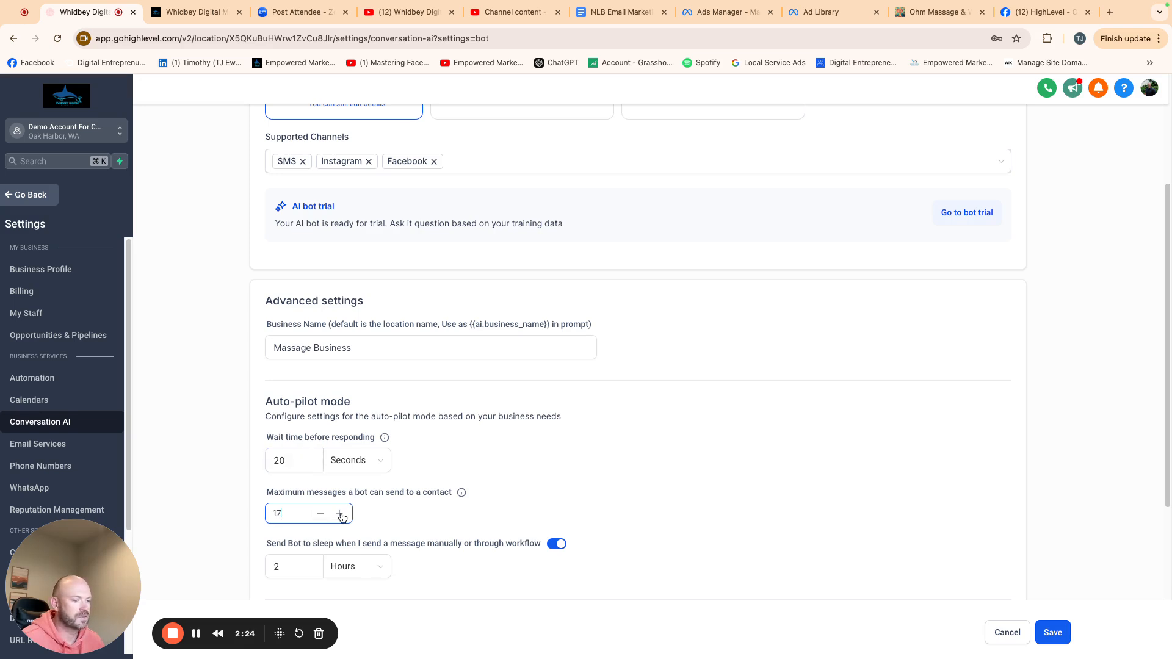
pyautogui.click(340, 514)
pyautogui.click(340, 513)
pyautogui.click(340, 513)
pyautogui.click(340, 513)
pyautogui.click(340, 513)
pyautogui.click(340, 513)
pyautogui.click(340, 513)
pyautogui.click(339, 513)
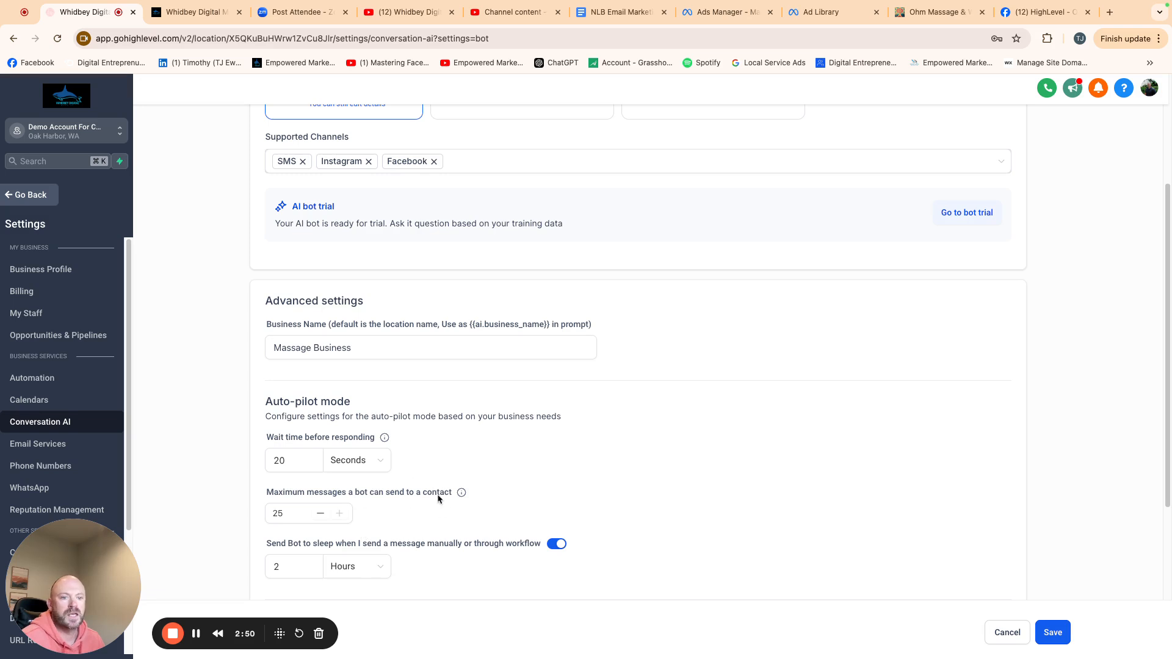
# - Review the Bot Trial chat and the Bot Training uploaded links, scraped page data and crawl scope options
pyautogui.scroll(1, 580, 508)
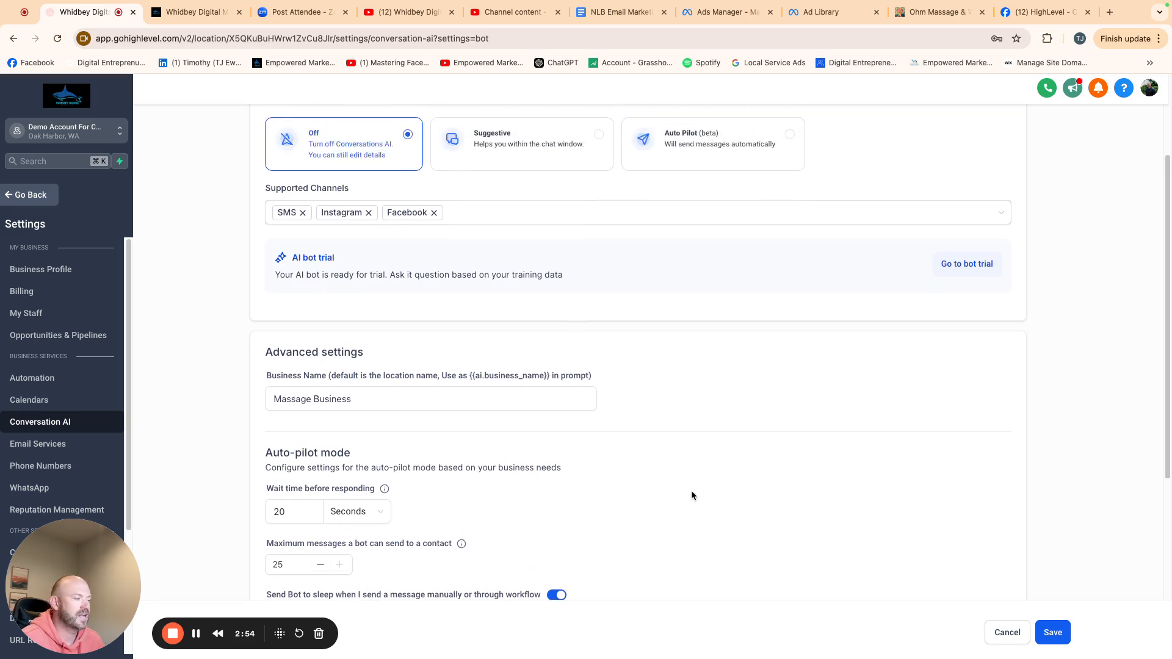
pyautogui.scroll(3, 688, 496)
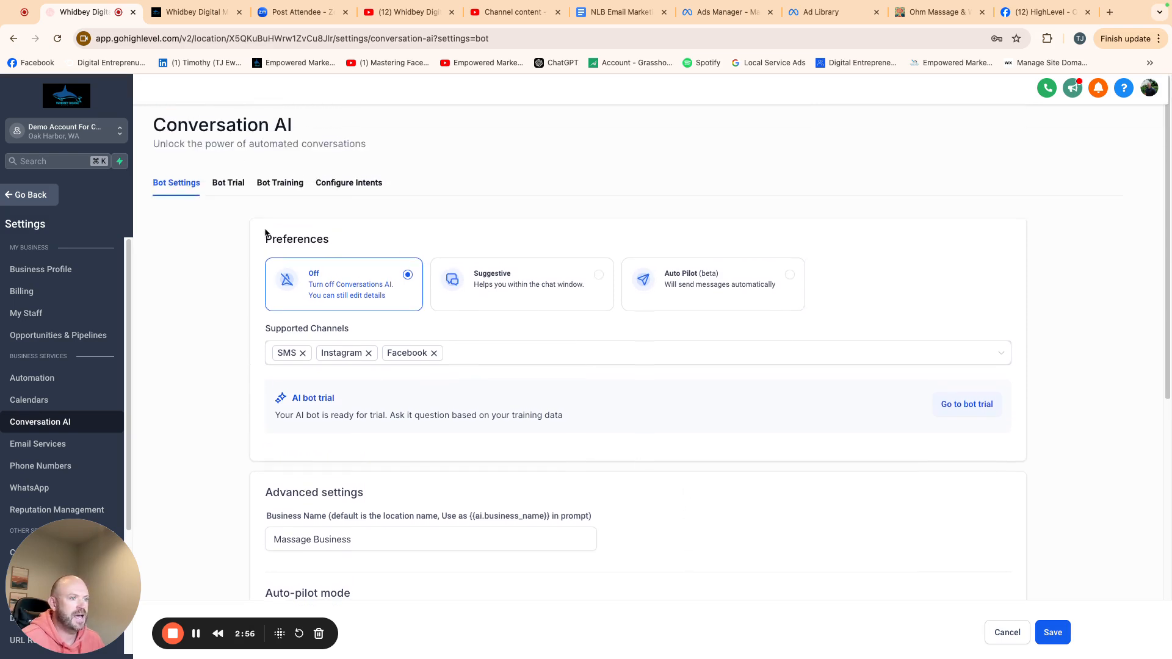
pyautogui.click(233, 184)
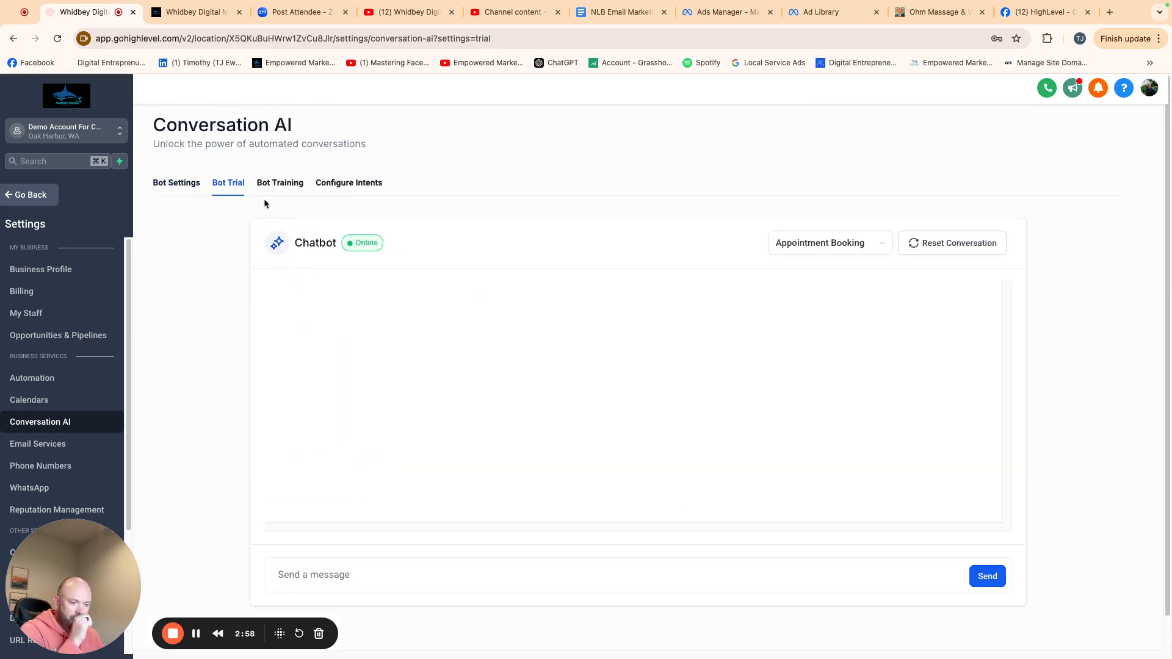
pyautogui.click(278, 183)
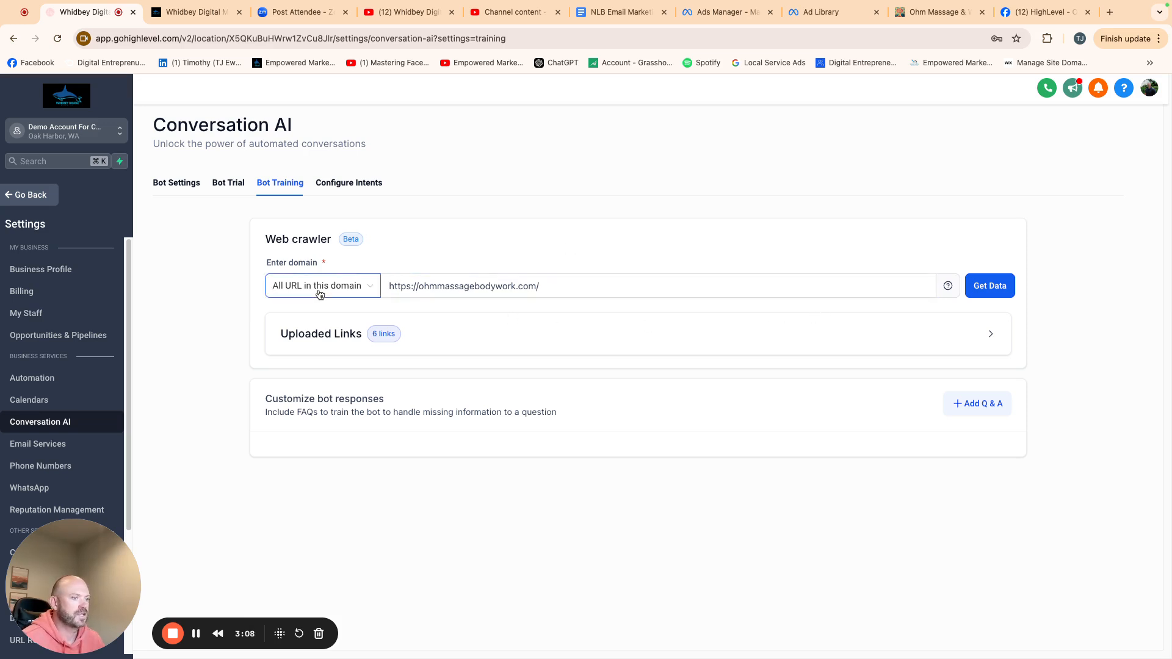
pyautogui.click(342, 338)
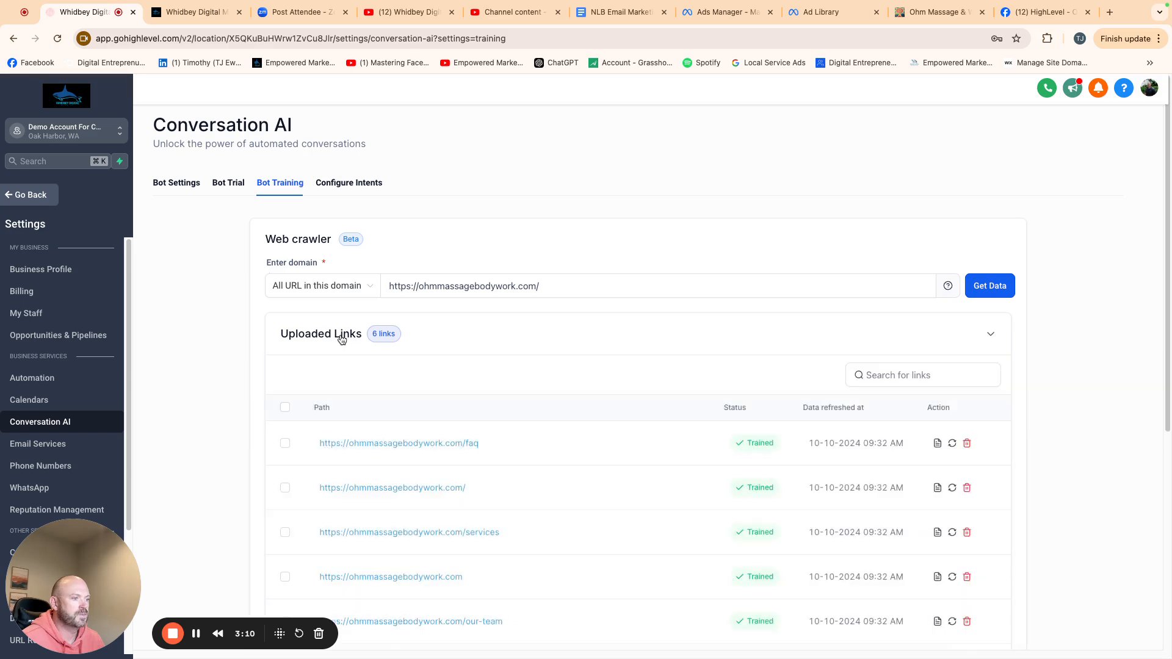
pyautogui.click(937, 443)
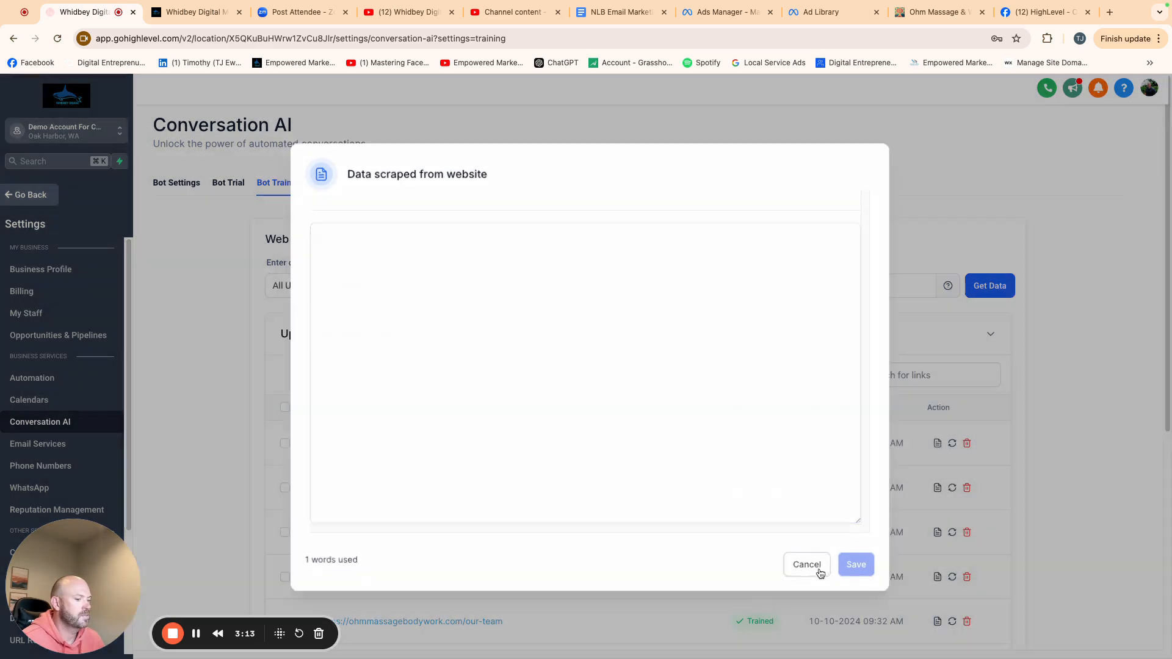
pyautogui.click(811, 566)
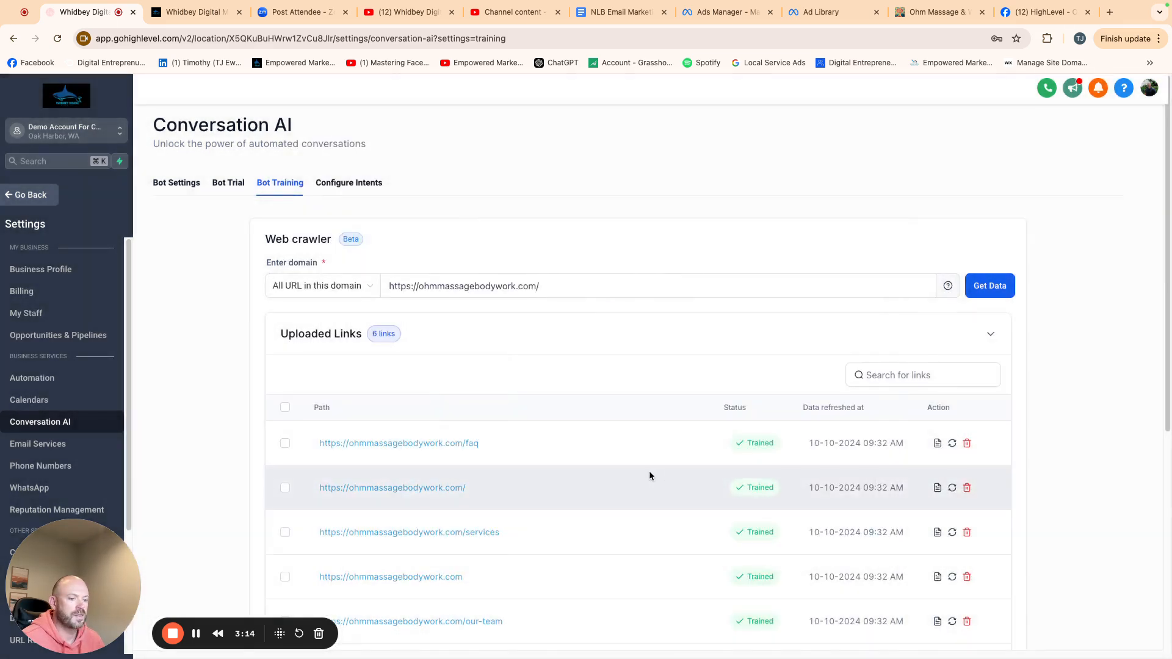
pyautogui.scroll(-3, 639, 470)
pyautogui.scroll(-2, 624, 473)
pyautogui.scroll(5, 580, 466)
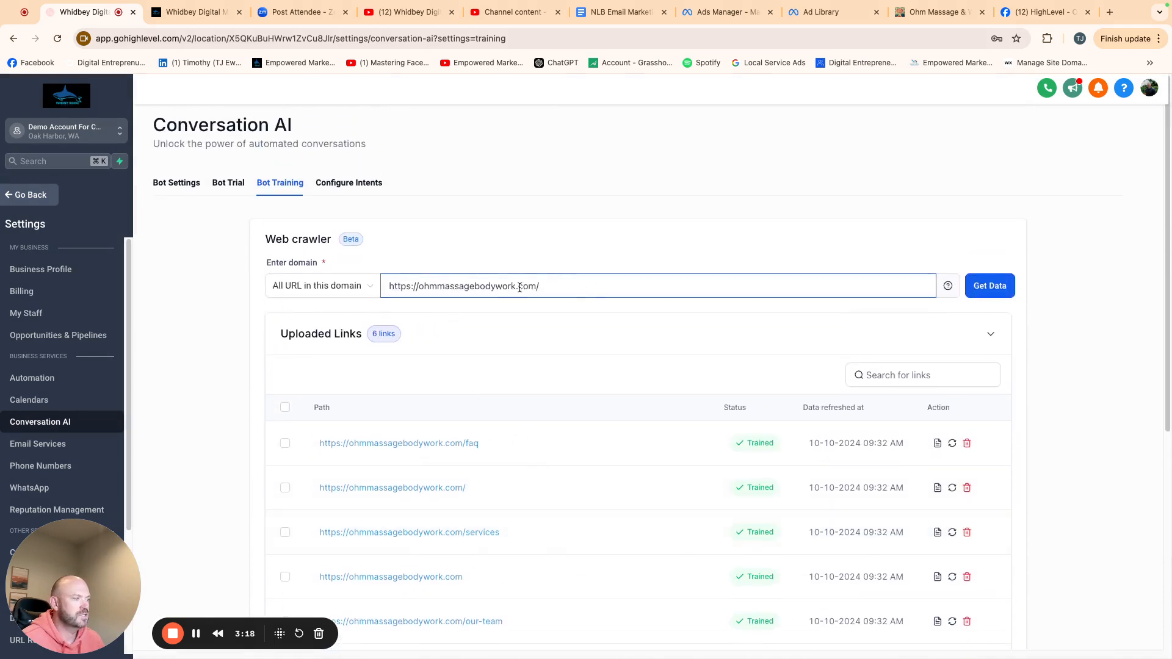
pyautogui.click(369, 290)
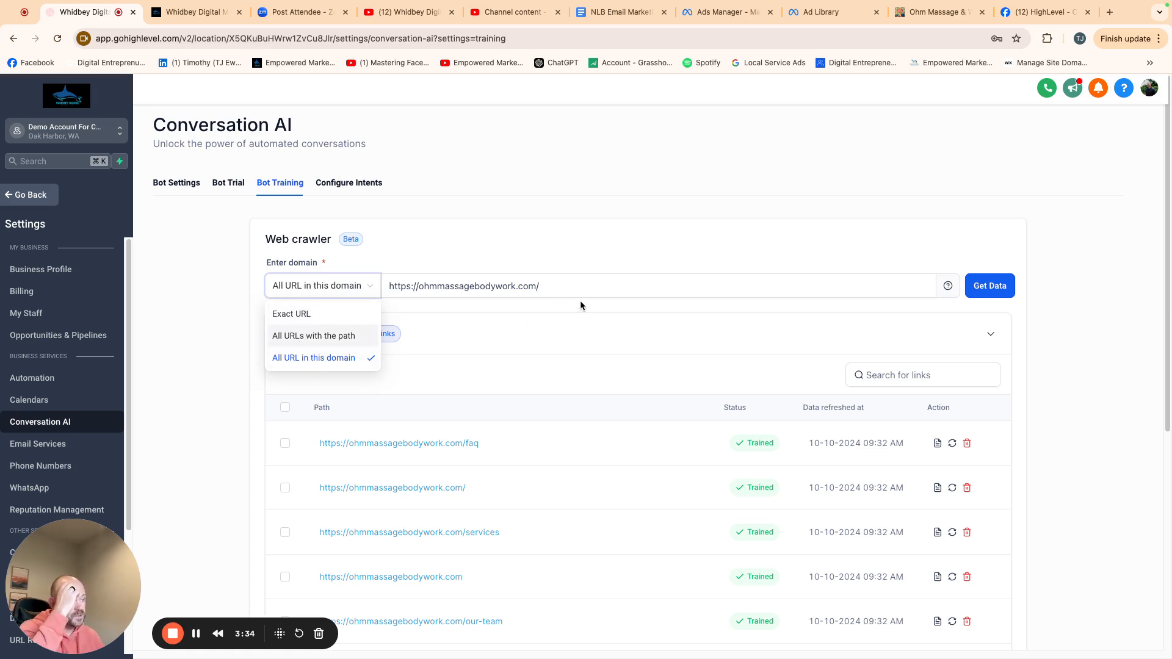
pyautogui.click(526, 314)
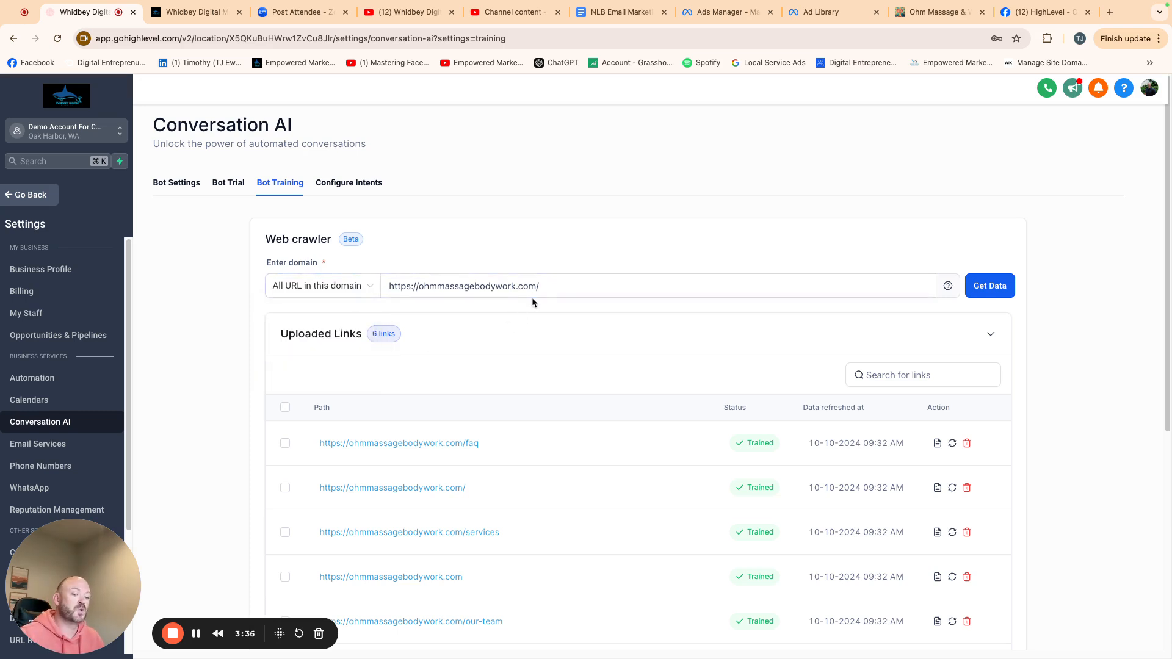
# - Start a new custom bot response and enter the question "how long does a massage last for?"
pyautogui.scroll(-3, 576, 407)
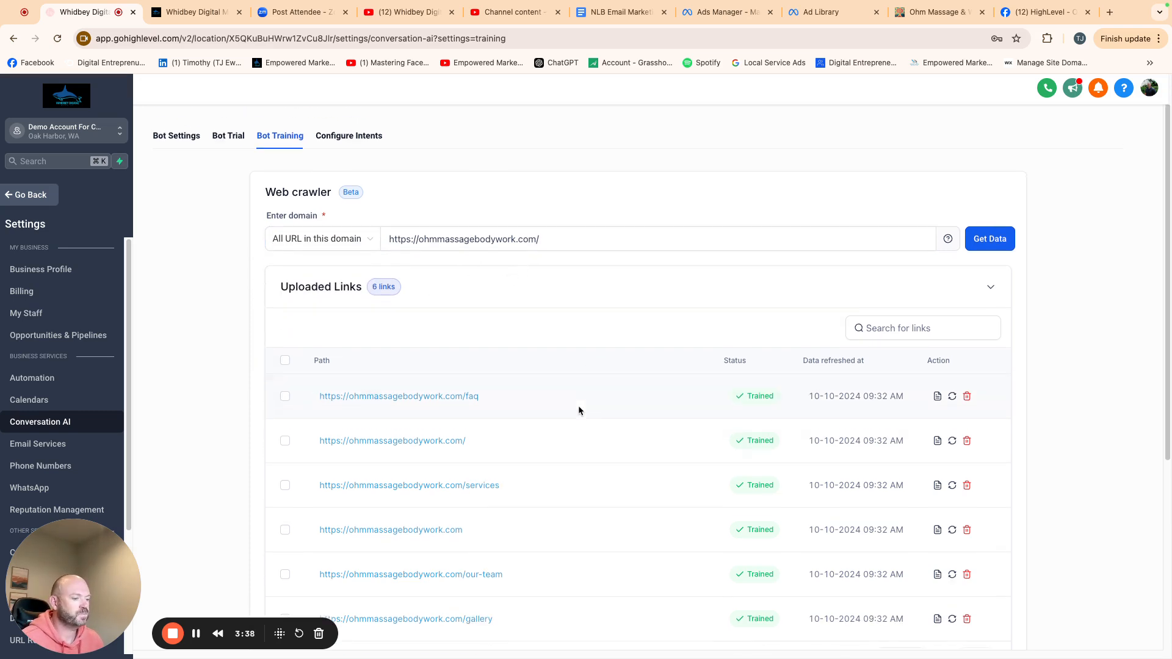
pyautogui.scroll(-3, 569, 411)
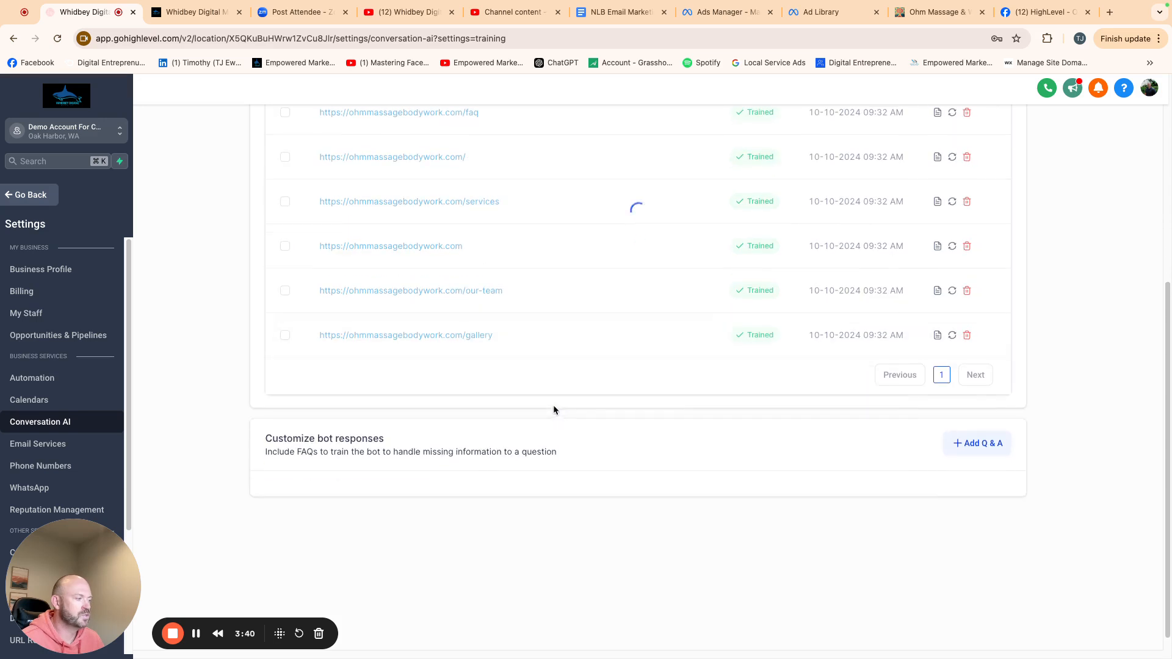
pyautogui.click(969, 450)
pyautogui.click(379, 533)
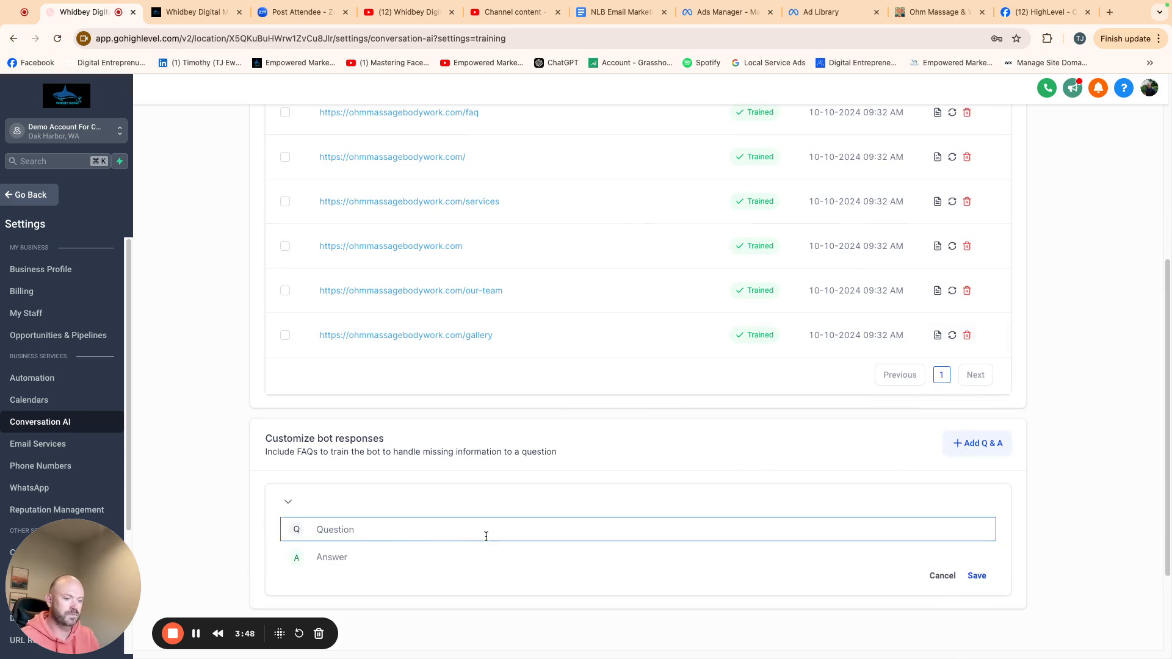
pyautogui.write('how long ')
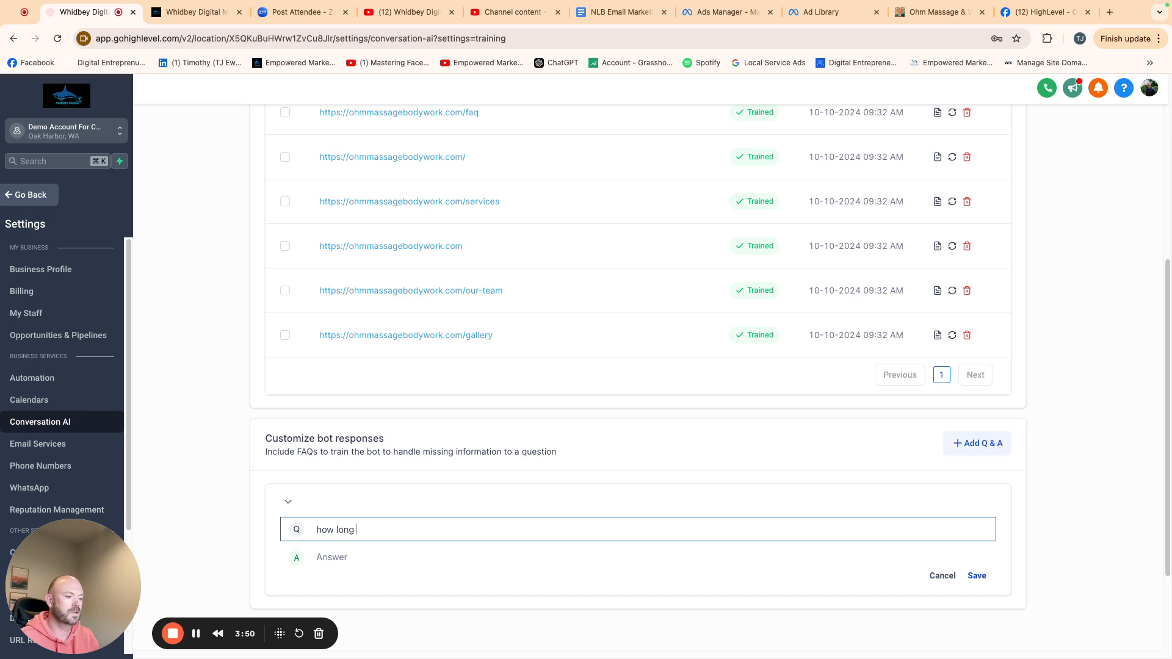
pyautogui.write('does a massage last for?')
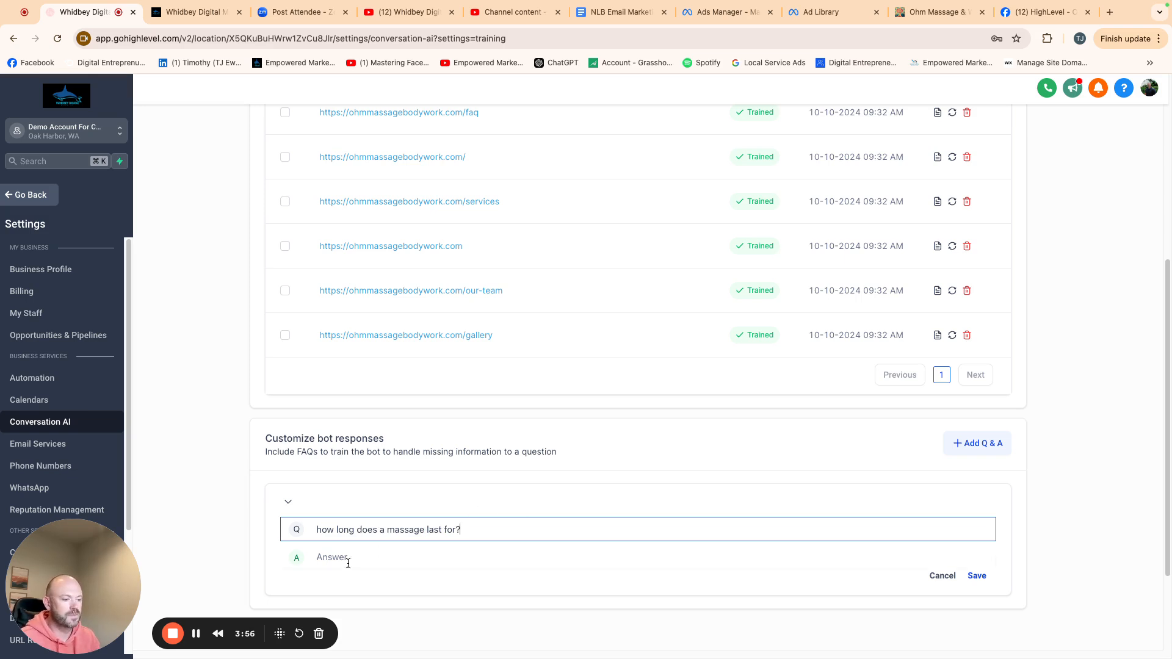
# - Answer it with "typically between 30-90 minutes all depending on what you want." and save the FAQ
pyautogui.click(348, 559)
pyautogui.write('ty')
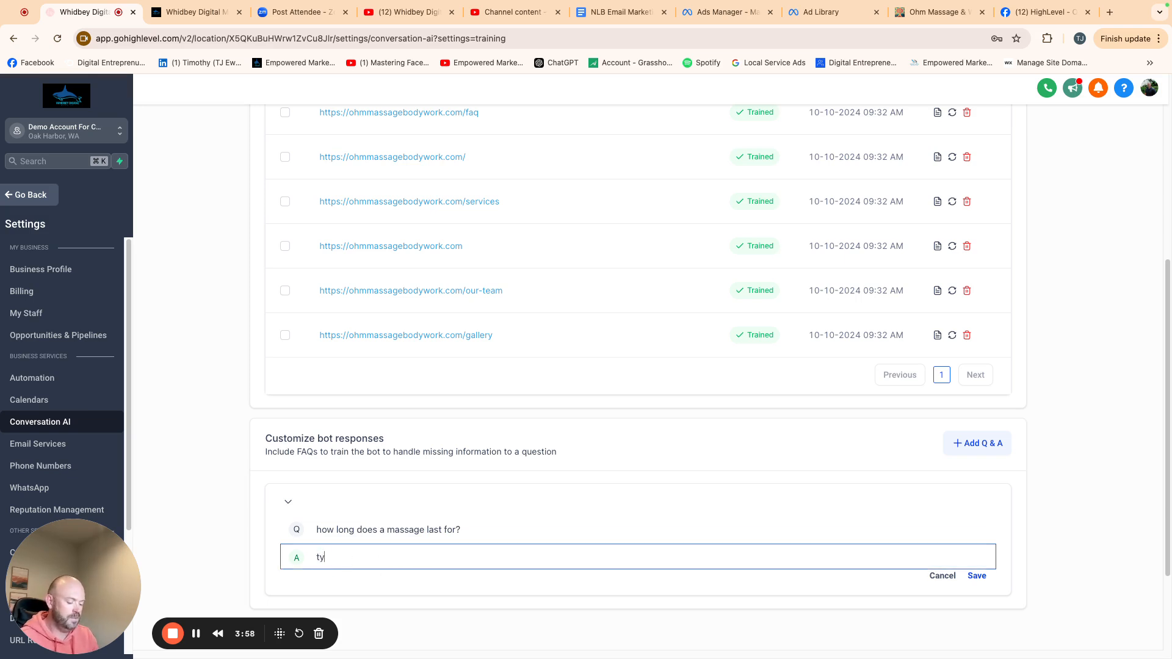
pyautogui.write('pically between ')
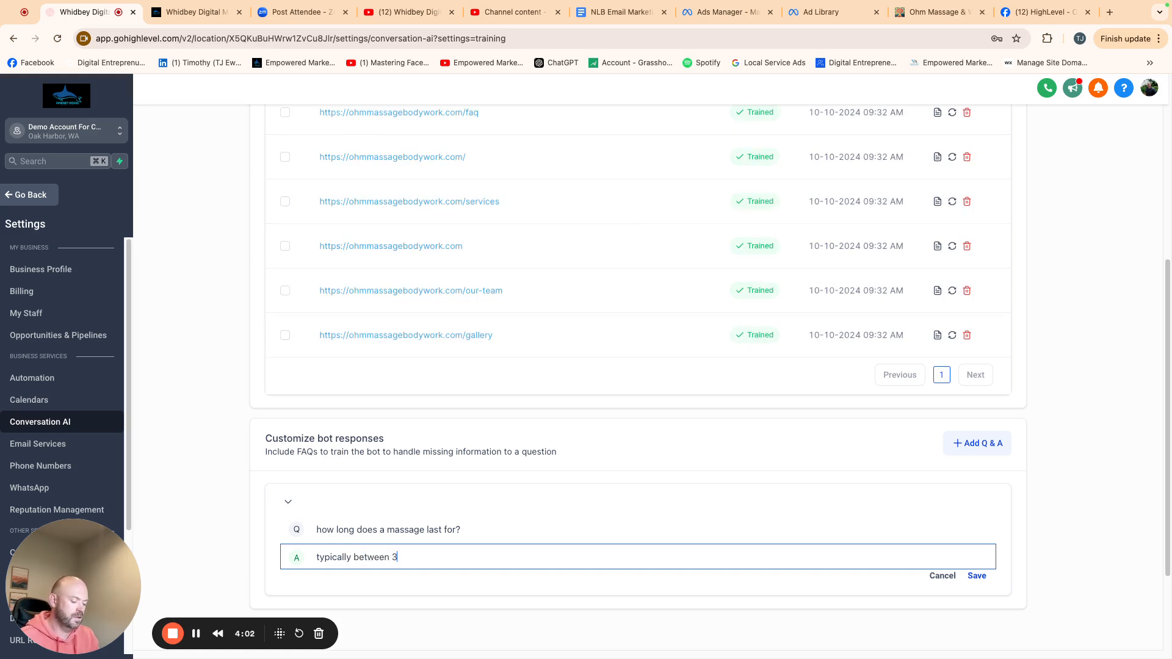
pyautogui.write('30-90 min')
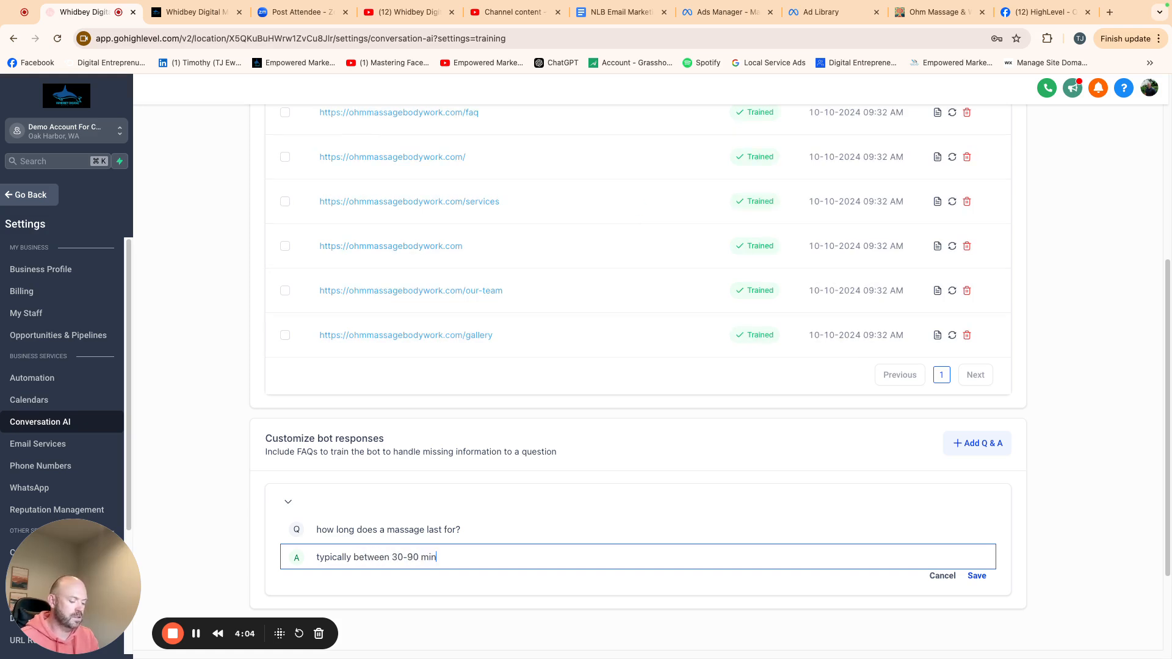
pyautogui.write('utes all depen')
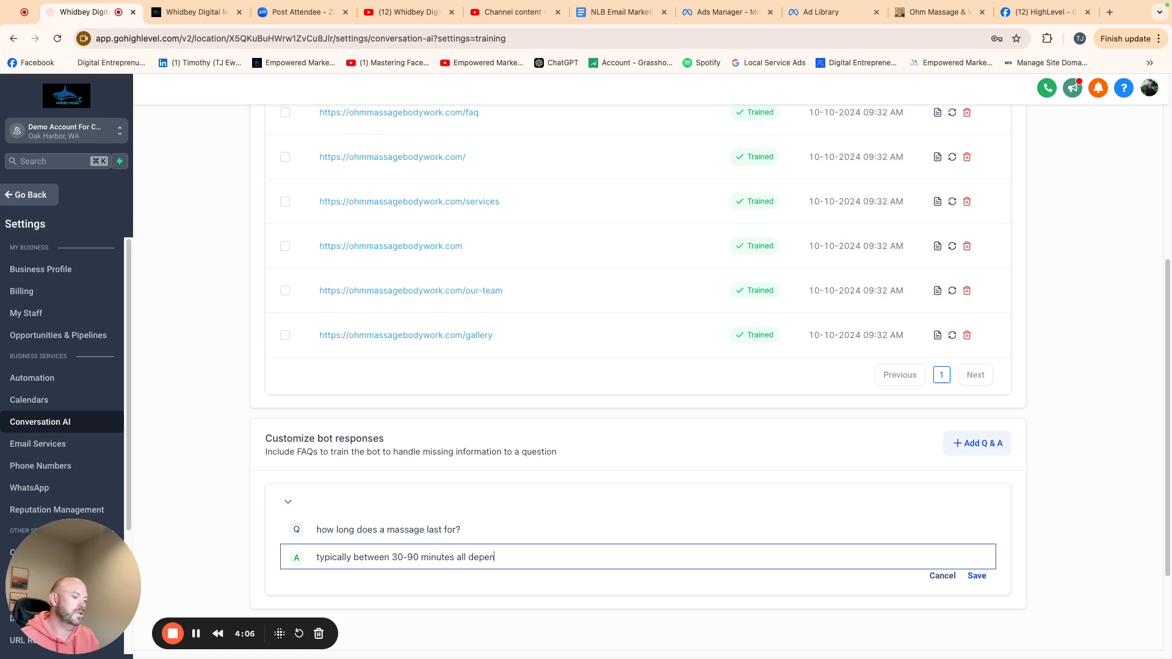
pyautogui.write('ding on whay')
pyautogui.press('BackSpace')
pyautogui.press('BackSpace')
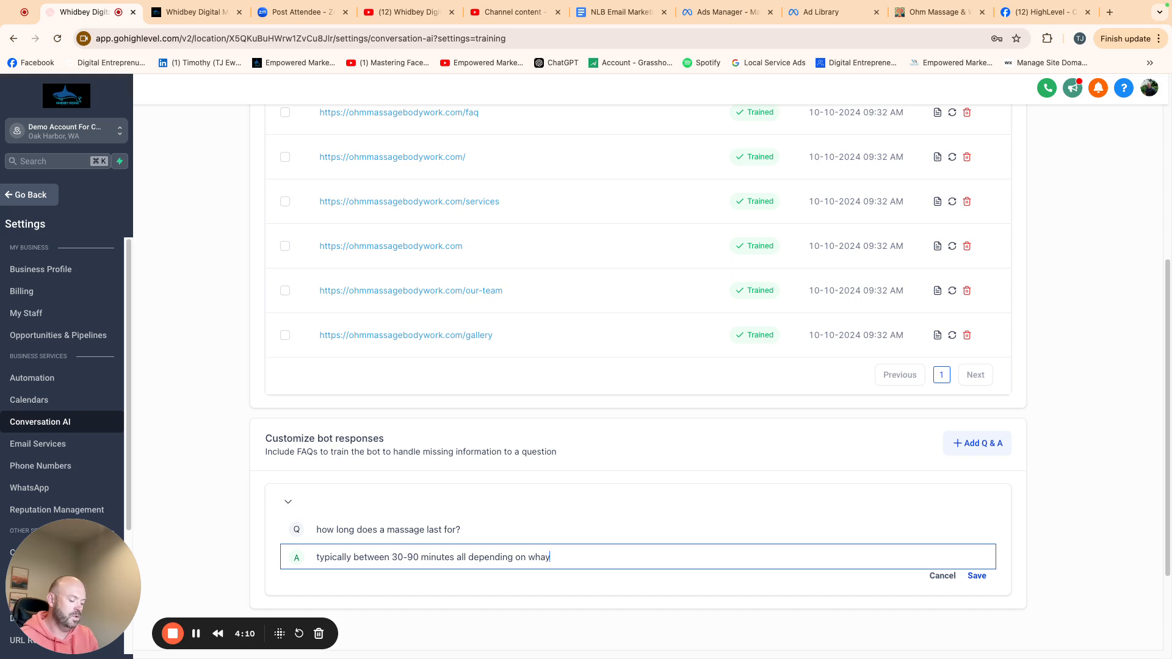
pyautogui.write('t you want.')
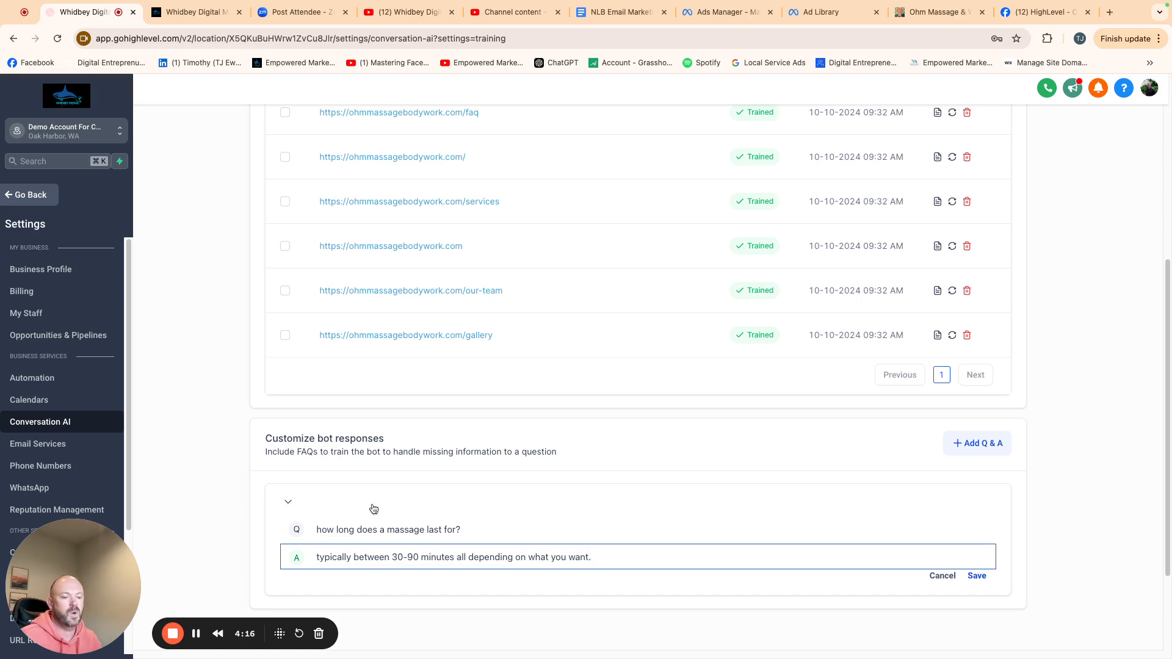
pyautogui.click(977, 576)
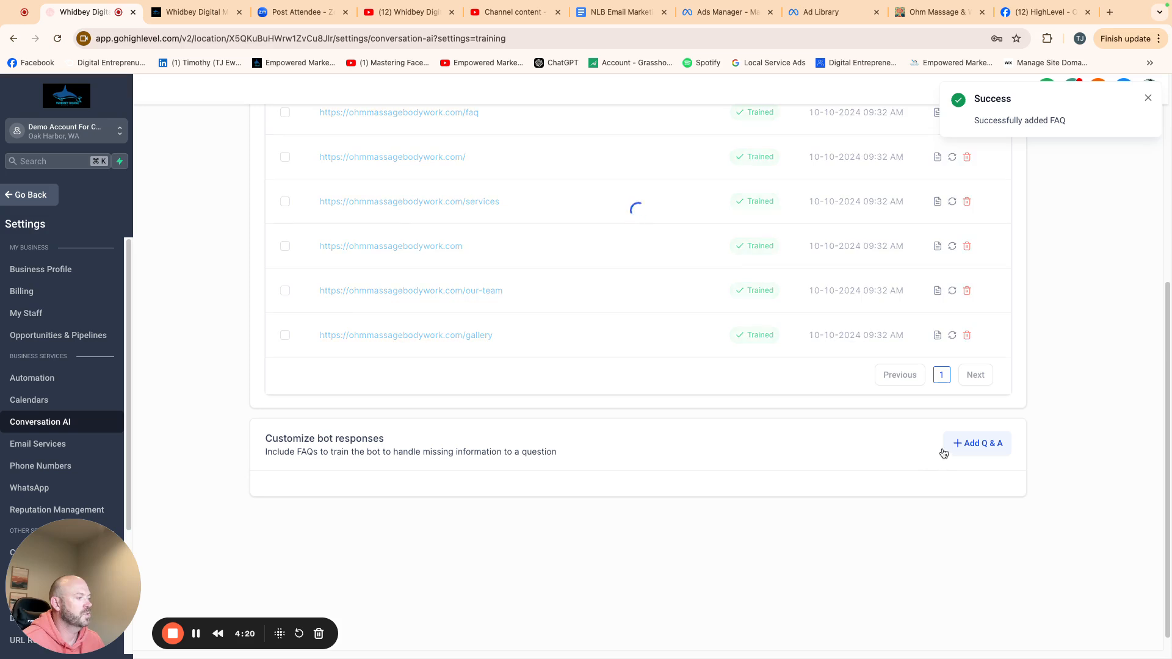
# - Add a second Q&A with question "fasd" and answer "safasd" and save it
pyautogui.click(976, 444)
pyautogui.scroll(-3, 631, 458)
pyautogui.click(463, 401)
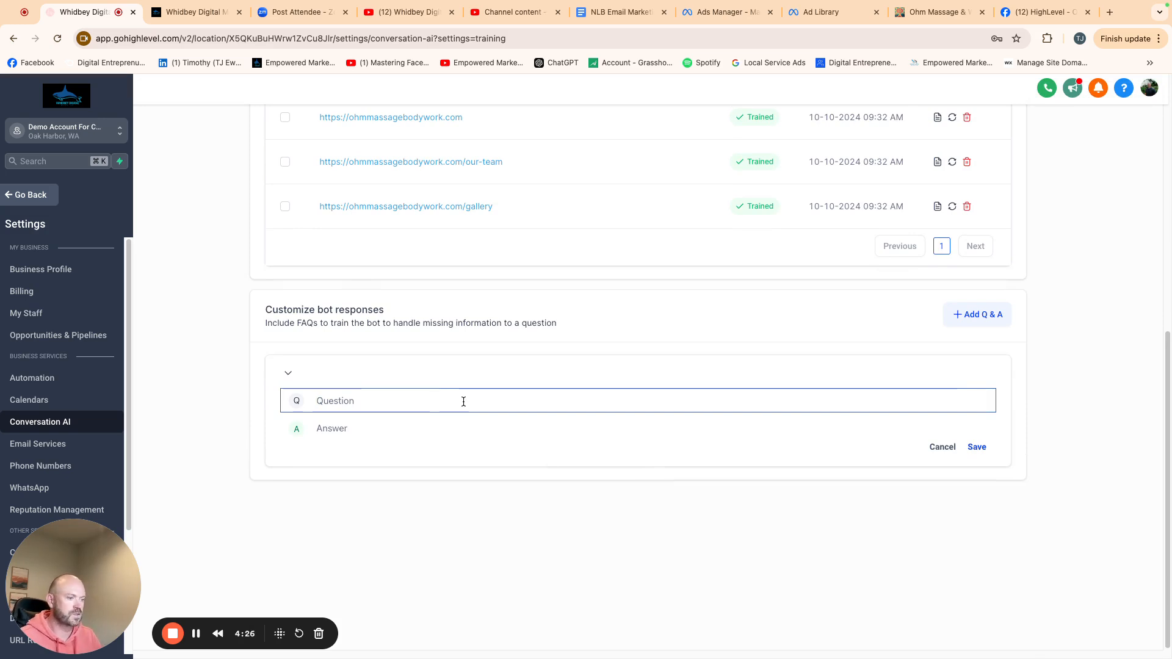
pyautogui.write('fasd')
pyautogui.click(447, 422)
pyautogui.write('safasd')
pyautogui.click(976, 447)
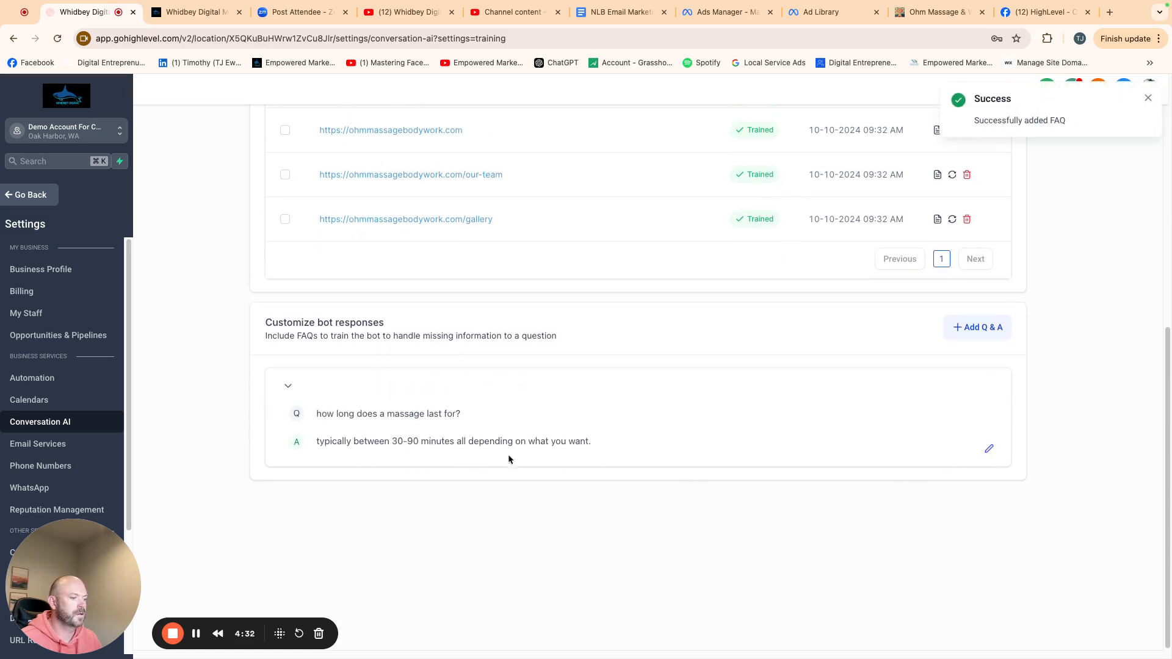
# - Open the intent configuration and pick the Massage calendar for the Appointment Booking intent
pyautogui.click(298, 383)
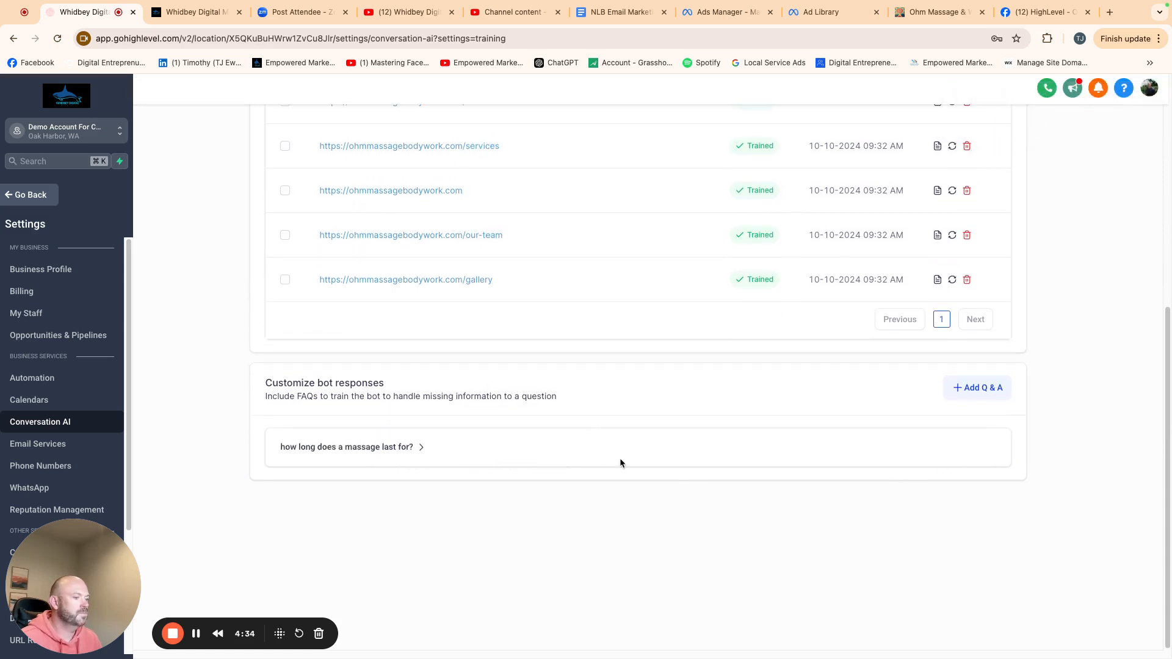
pyautogui.scroll(1, 656, 413)
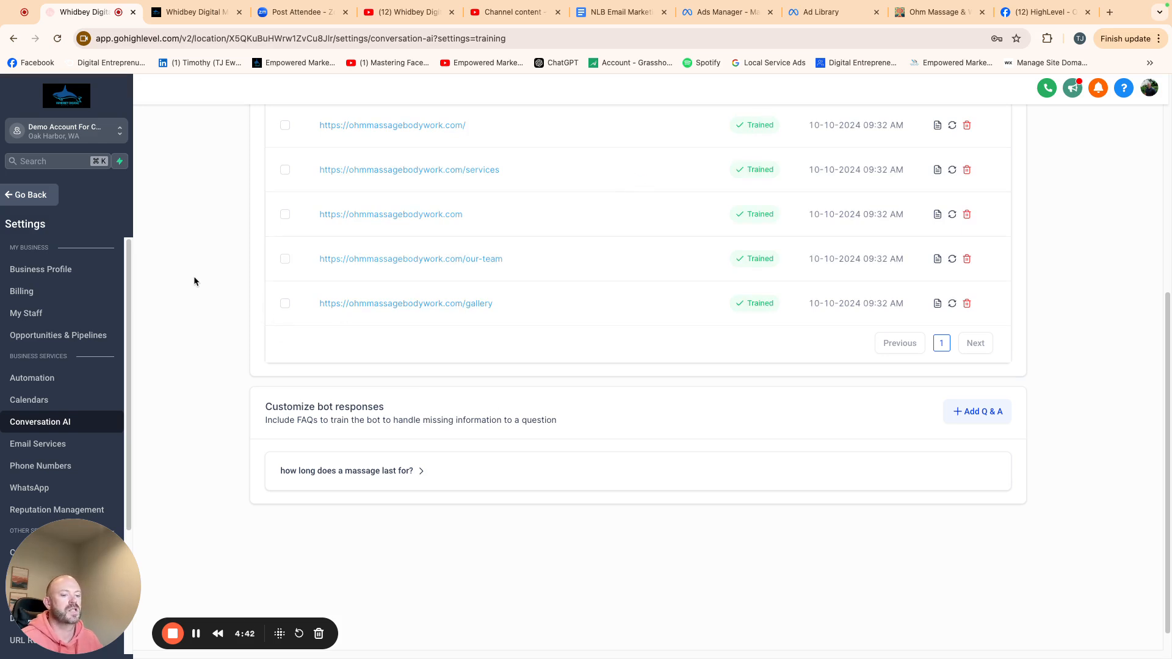
pyautogui.scroll(5, 489, 416)
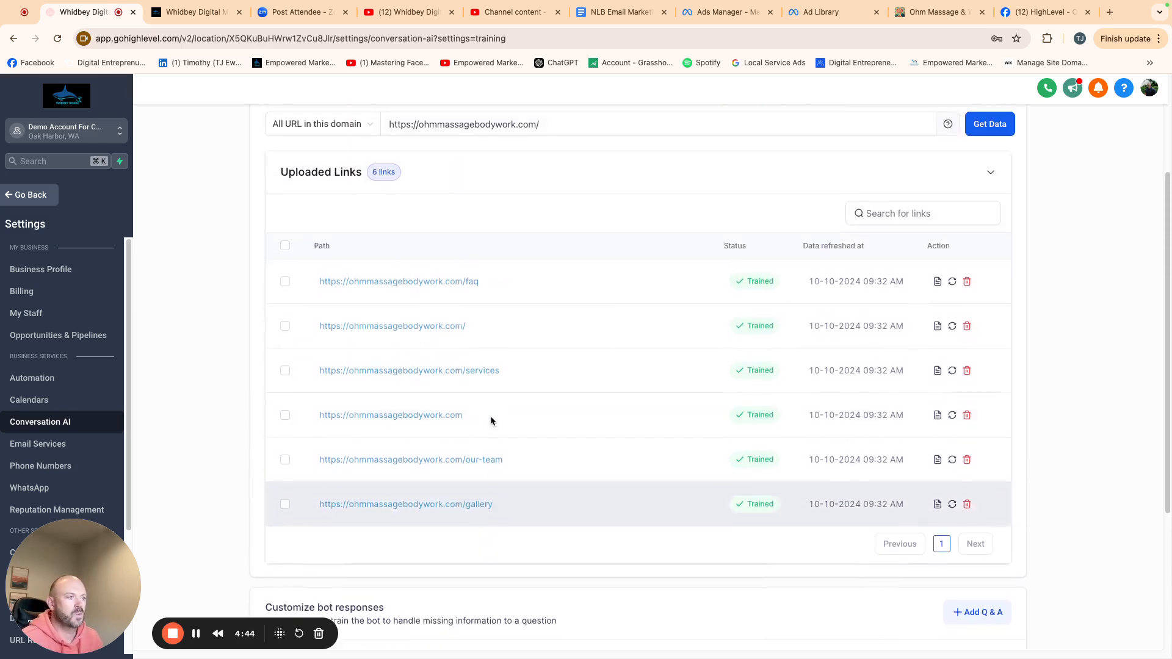
pyautogui.scroll(3, 481, 391)
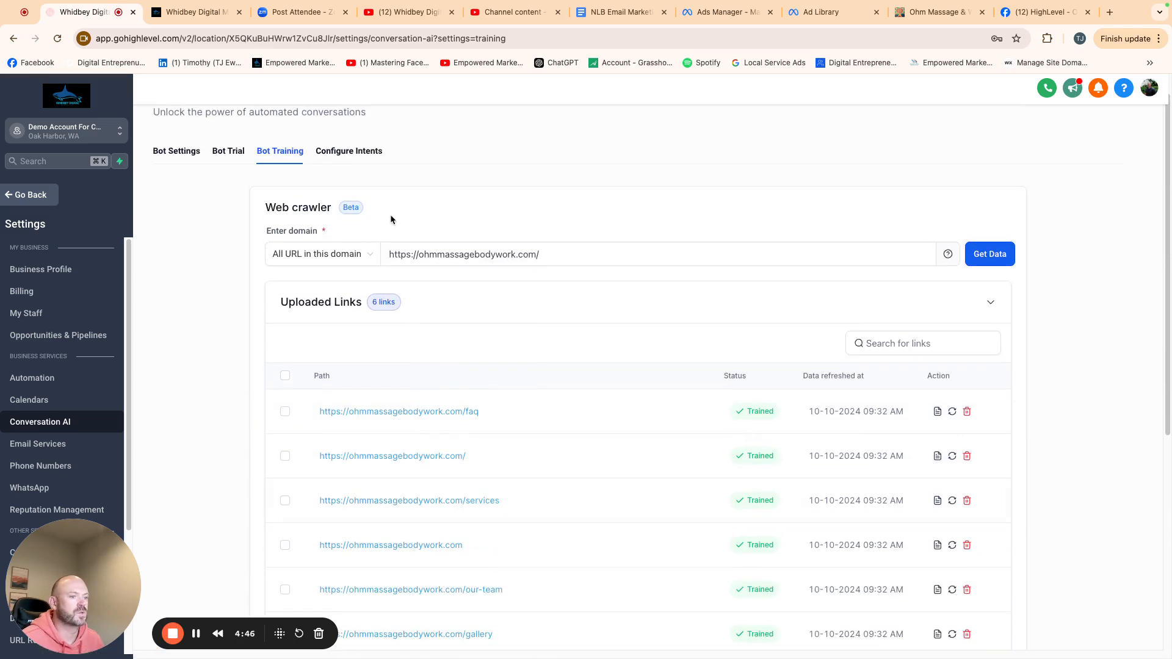
pyautogui.click(346, 155)
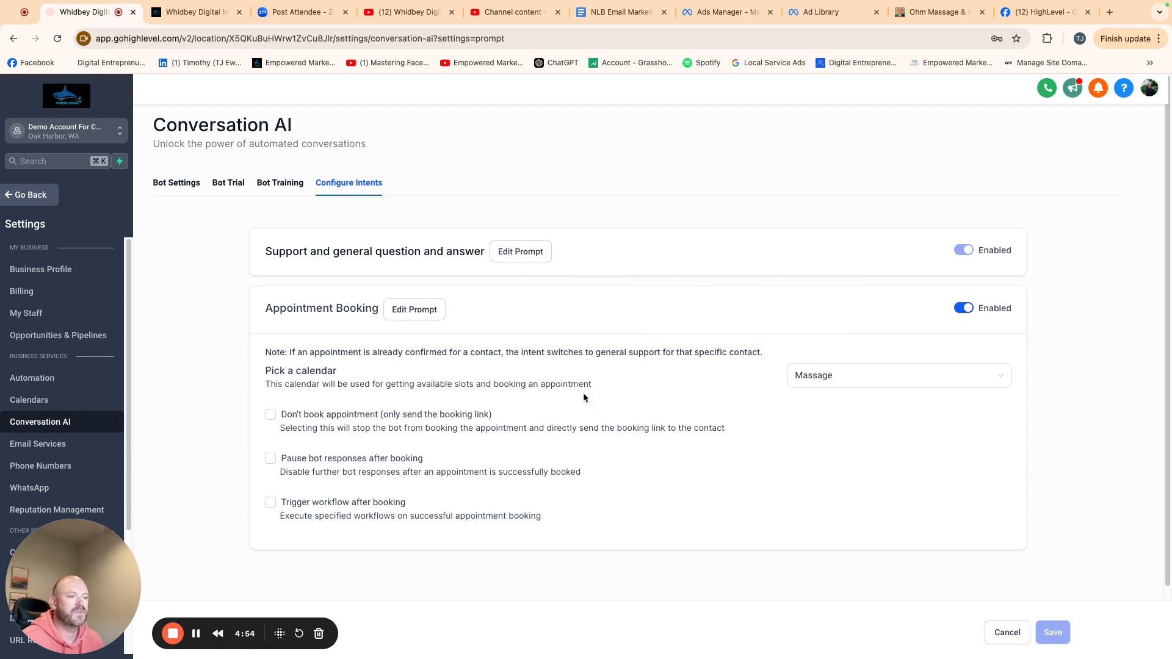
pyautogui.click(873, 386)
pyautogui.click(840, 426)
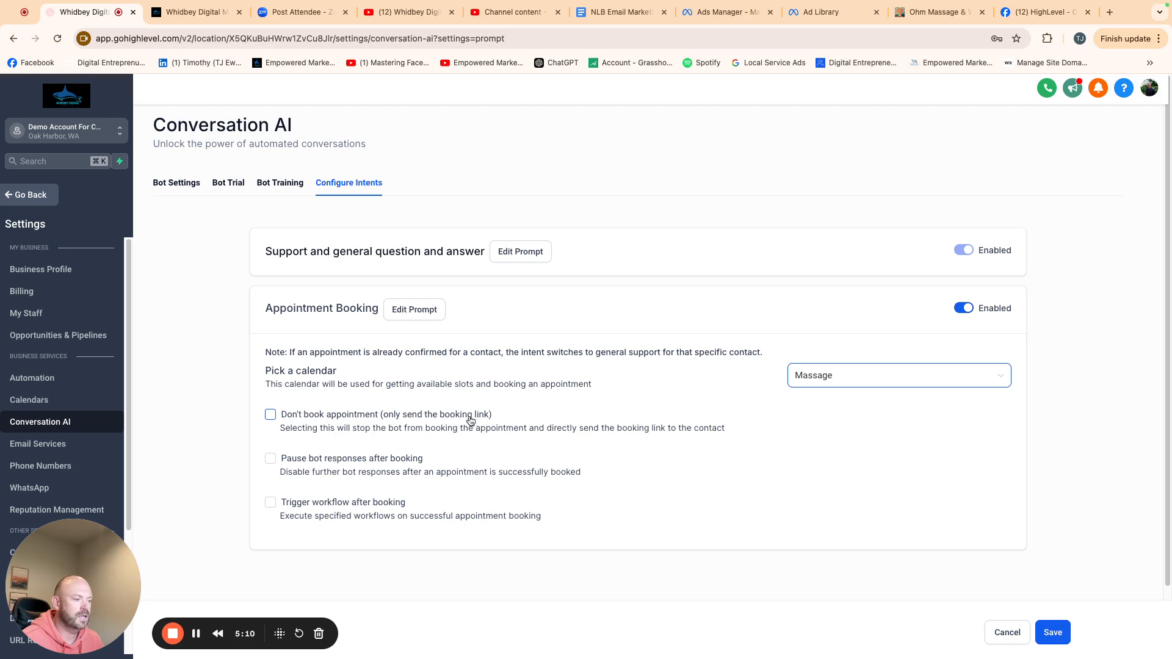
pyautogui.click(270, 415)
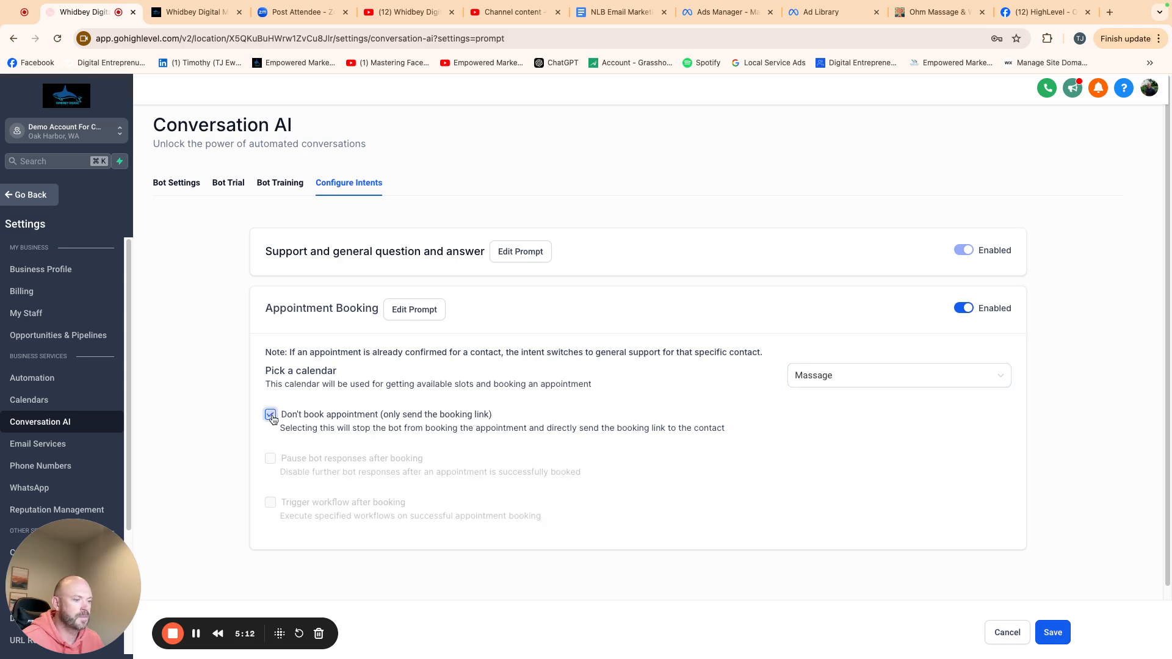
pyautogui.click(271, 415)
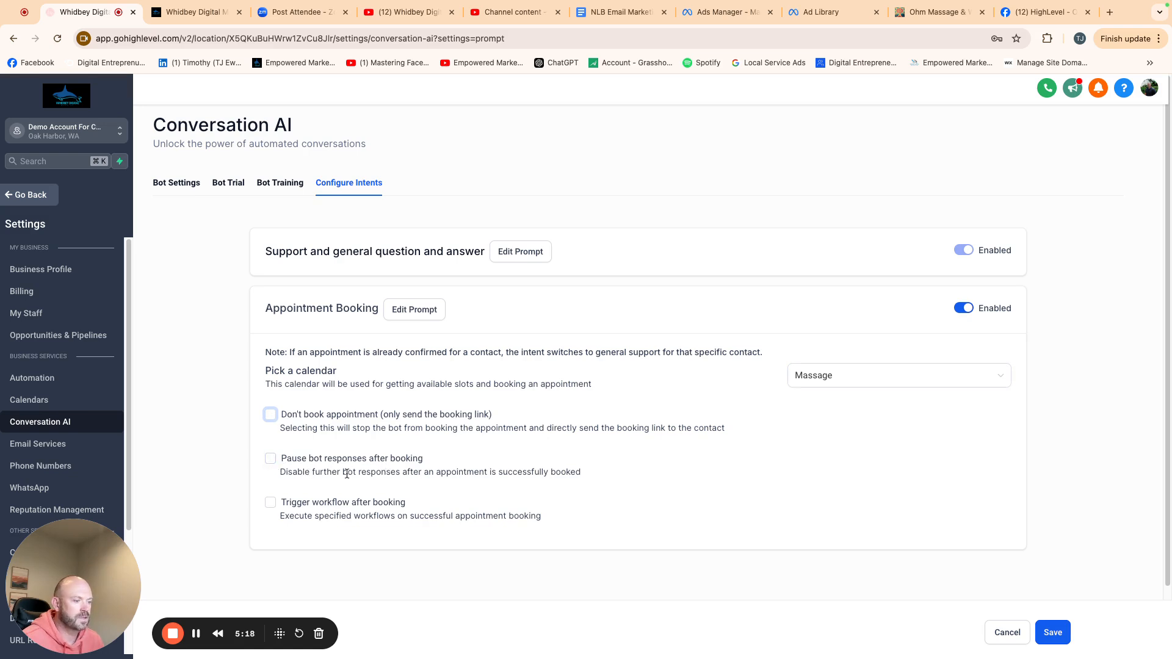
pyautogui.click(270, 459)
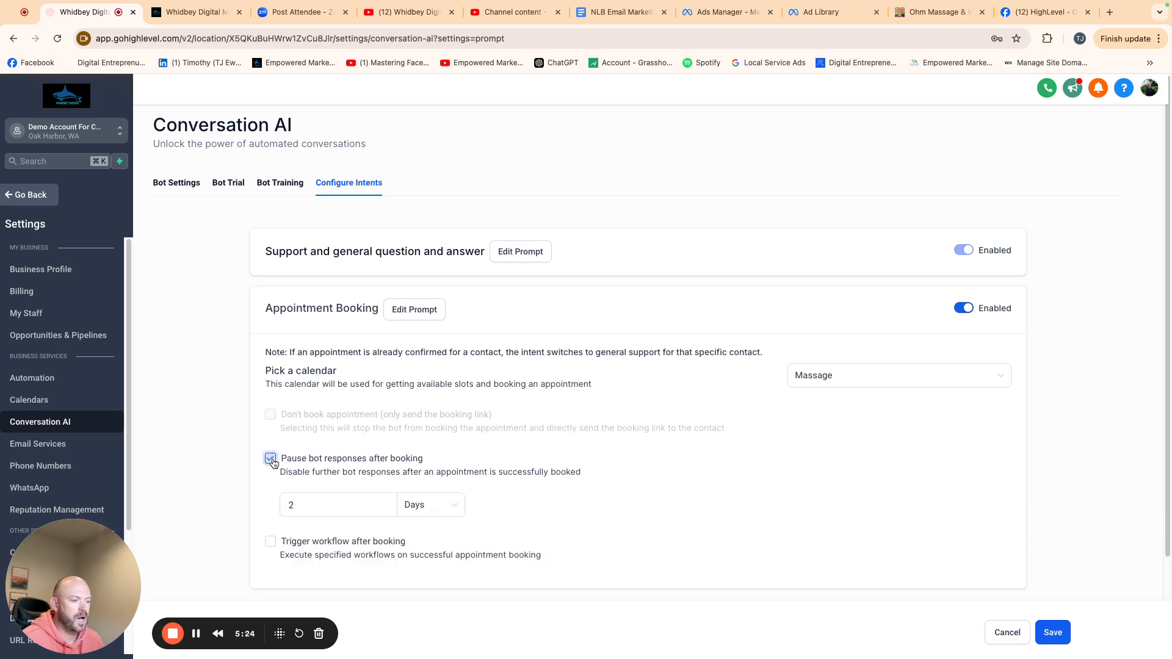
pyautogui.click(270, 459)
# - Enable Trigger workflow after booking with the Recipe - Appointment Confirmation + Reminder workflow and save the settings
pyautogui.scroll(-1, 416, 483)
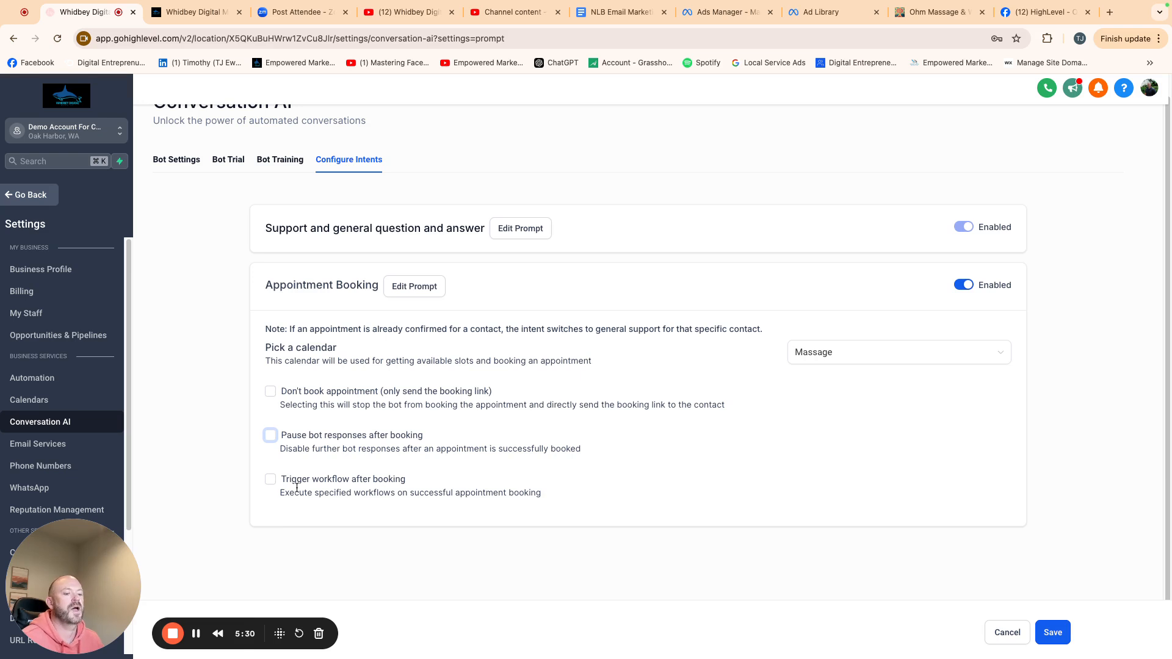
pyautogui.click(271, 479)
pyautogui.click(318, 525)
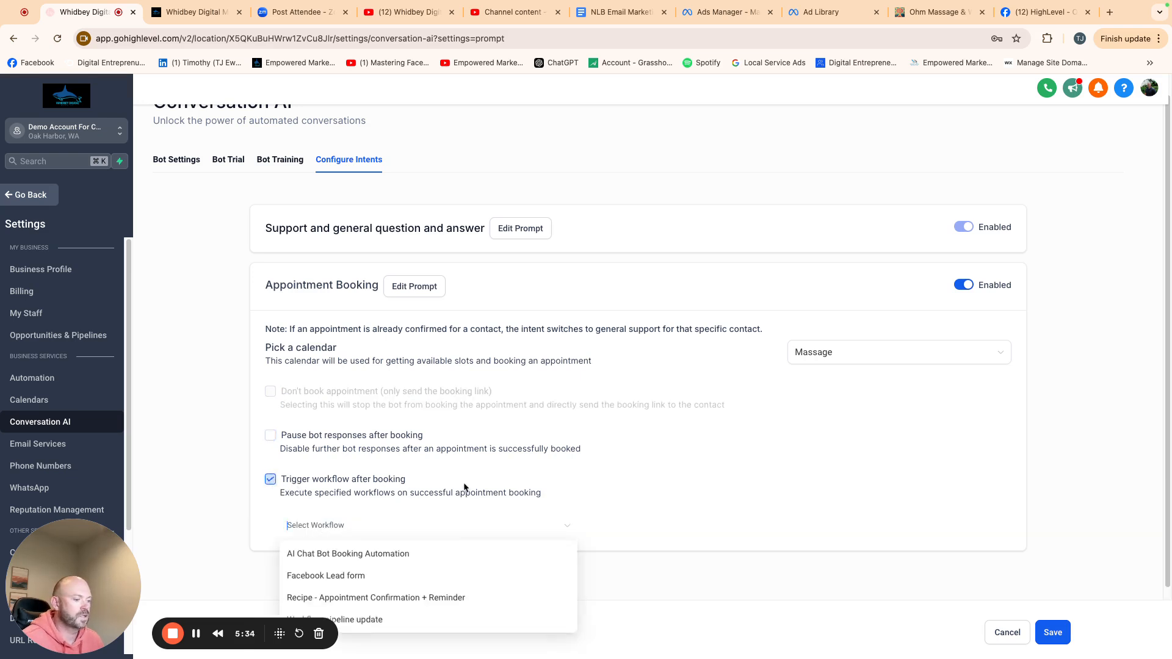
pyautogui.click(419, 598)
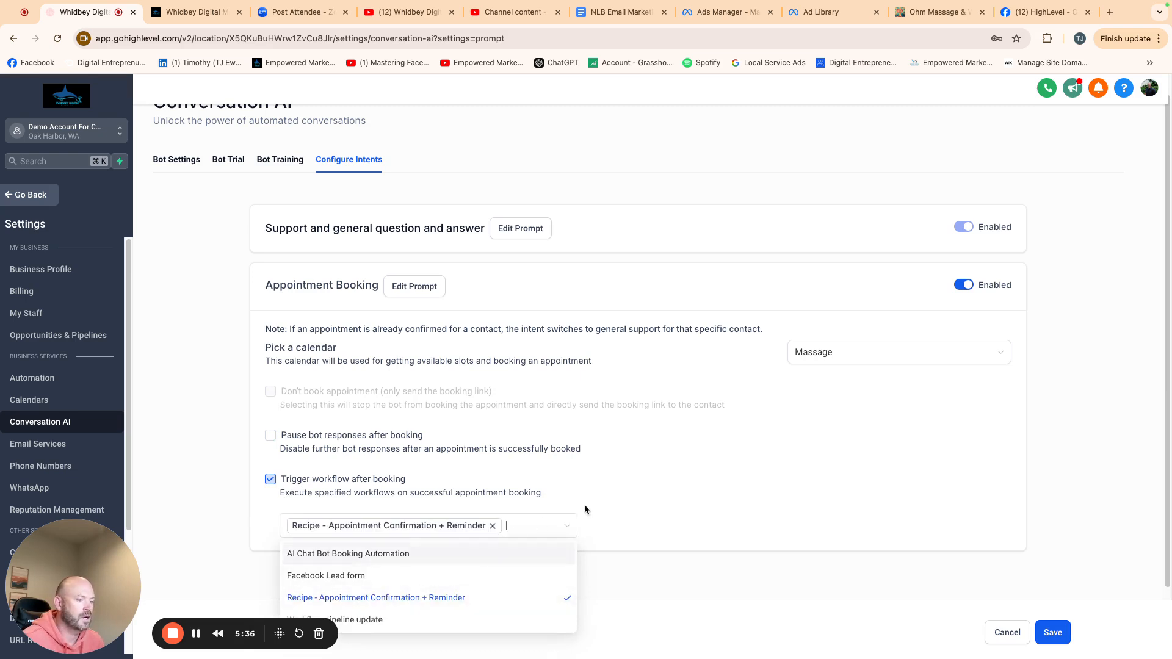
pyautogui.click(659, 497)
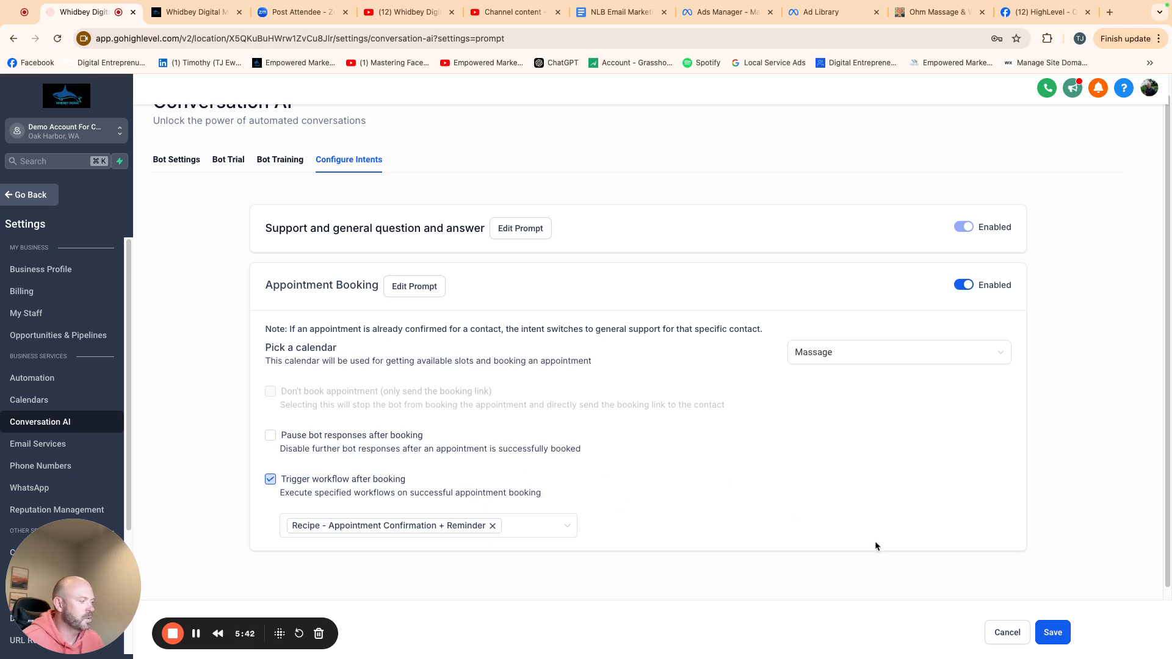
pyautogui.click(1056, 628)
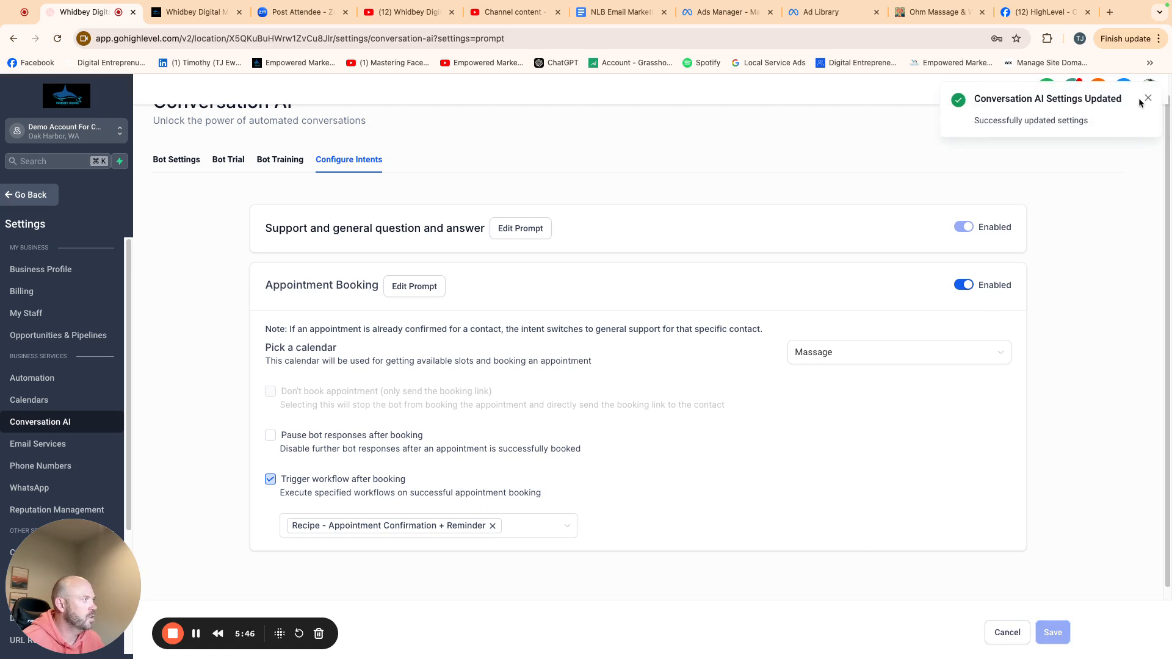
pyautogui.click(1147, 98)
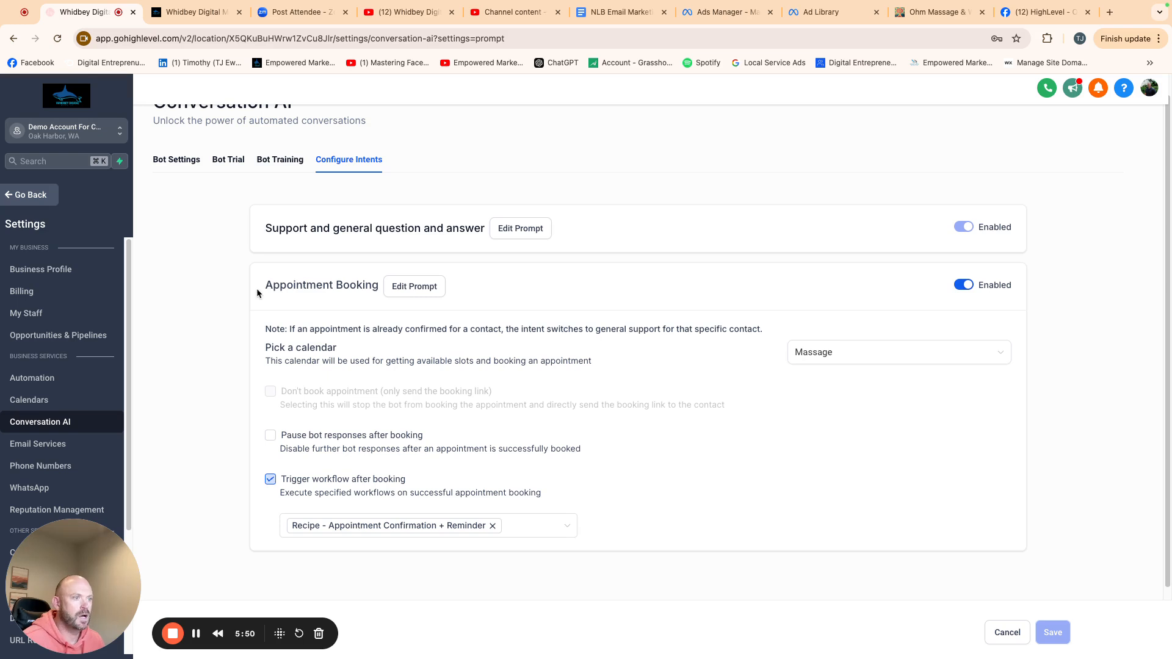
# - Test the bot in the trial chat by sending "hey looking for a massage"
pyautogui.click(228, 159)
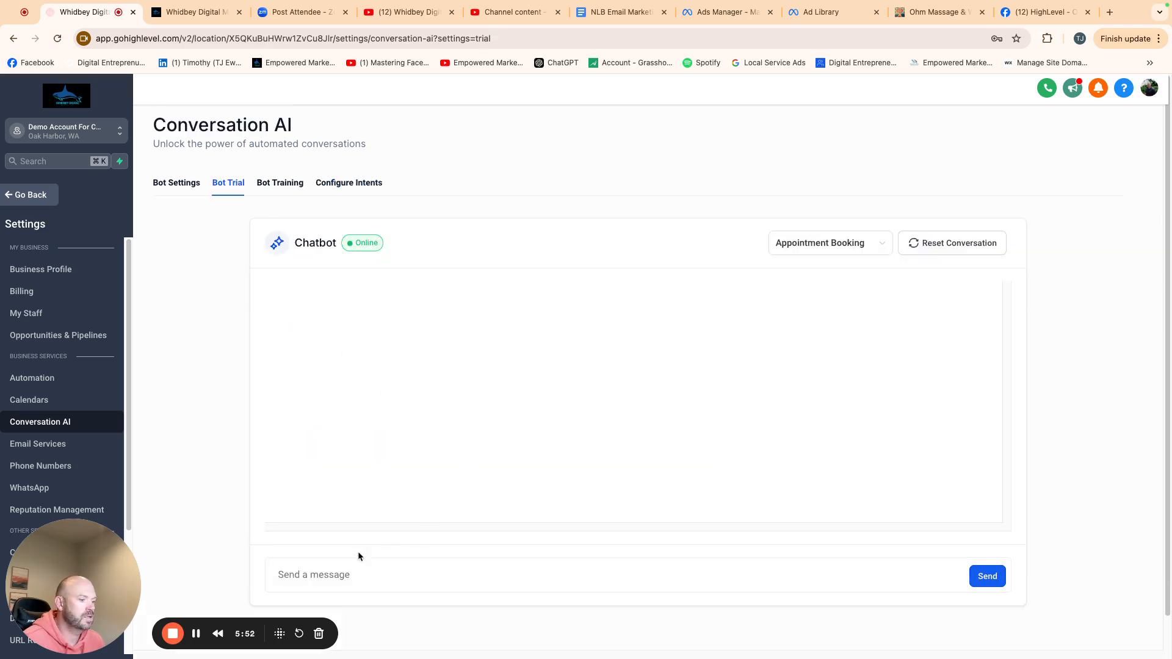
pyautogui.write('hey')
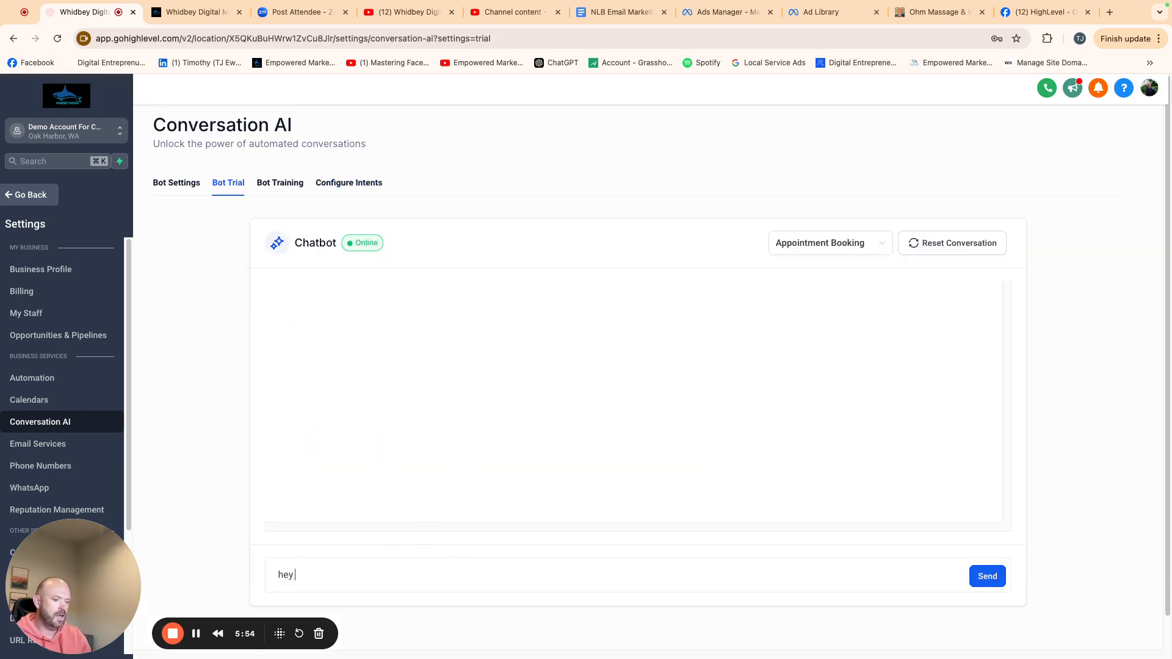
pyautogui.write(' looking for a massage')
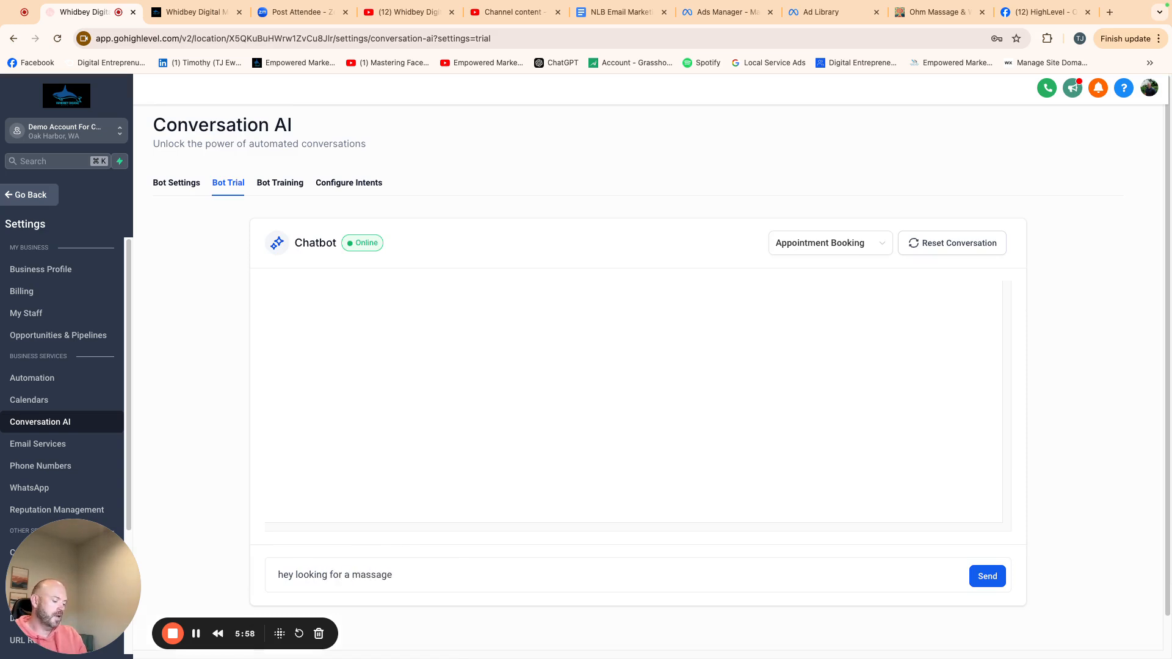
pyautogui.press('Return')
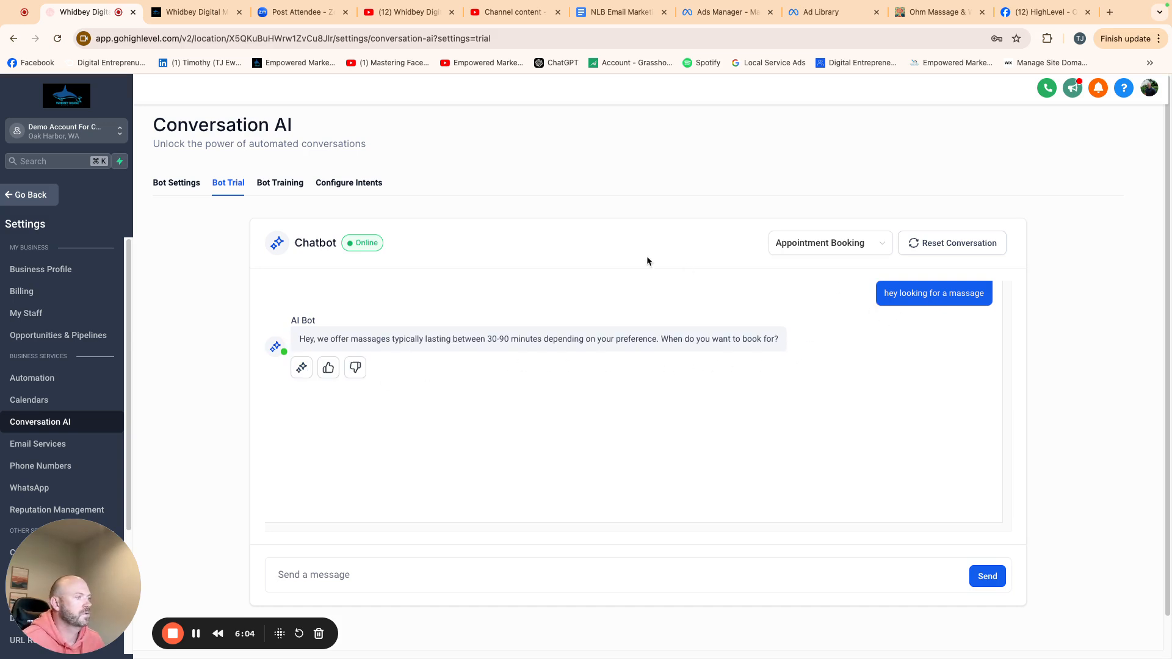
# - Return to bot training and expand the massage duration FAQ to review it
pyautogui.click(272, 190)
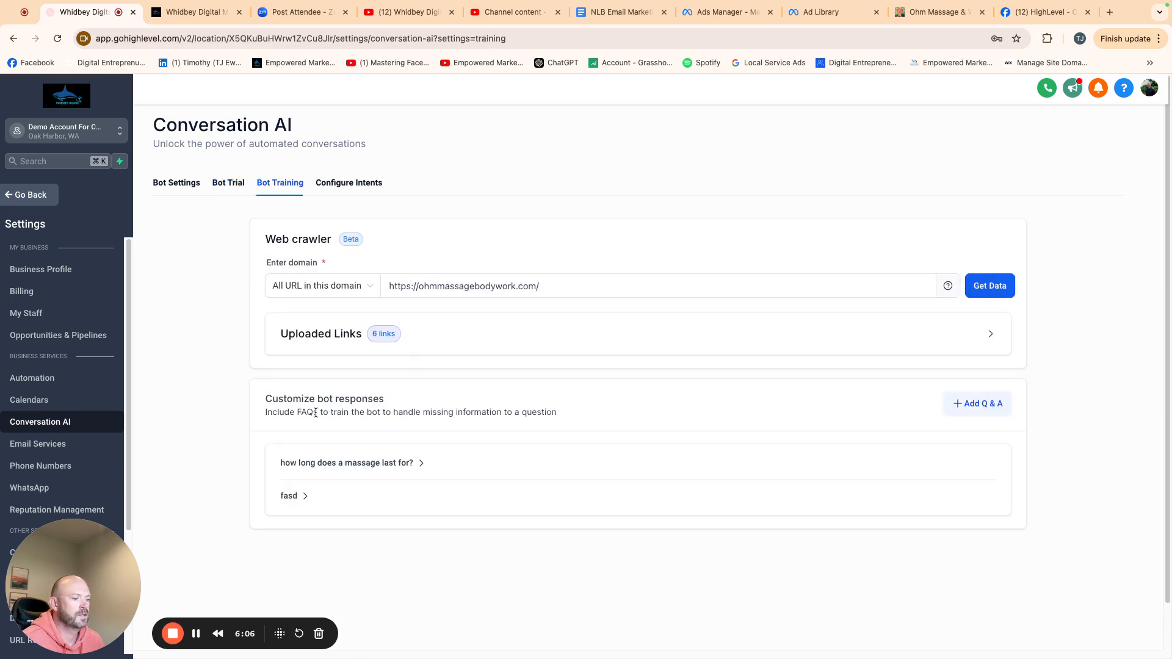
pyautogui.click(917, 467)
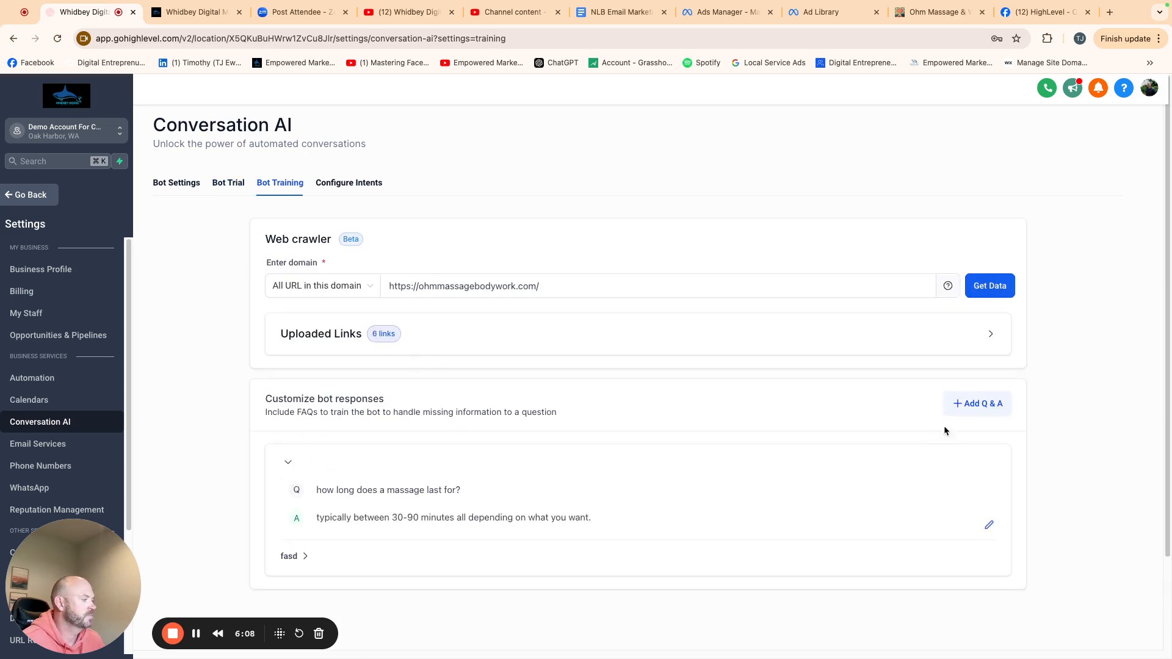
# - Delete the massage duration FAQ and the "fasd" test FAQ from the bot's customized responses
pyautogui.click(989, 525)
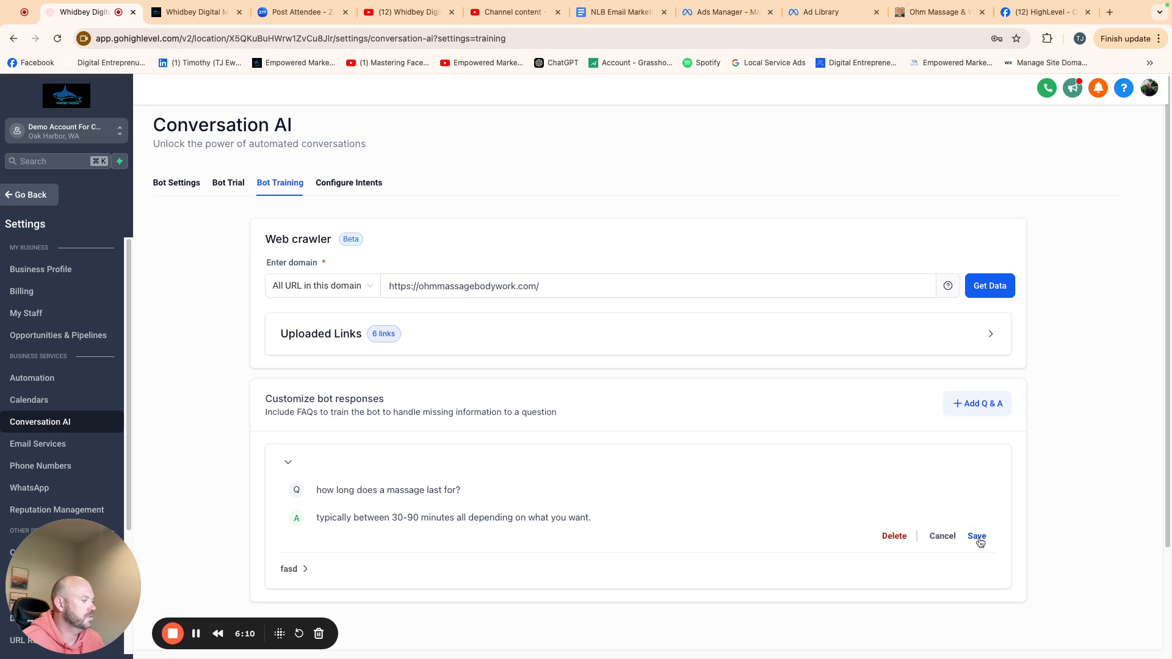
pyautogui.click(894, 537)
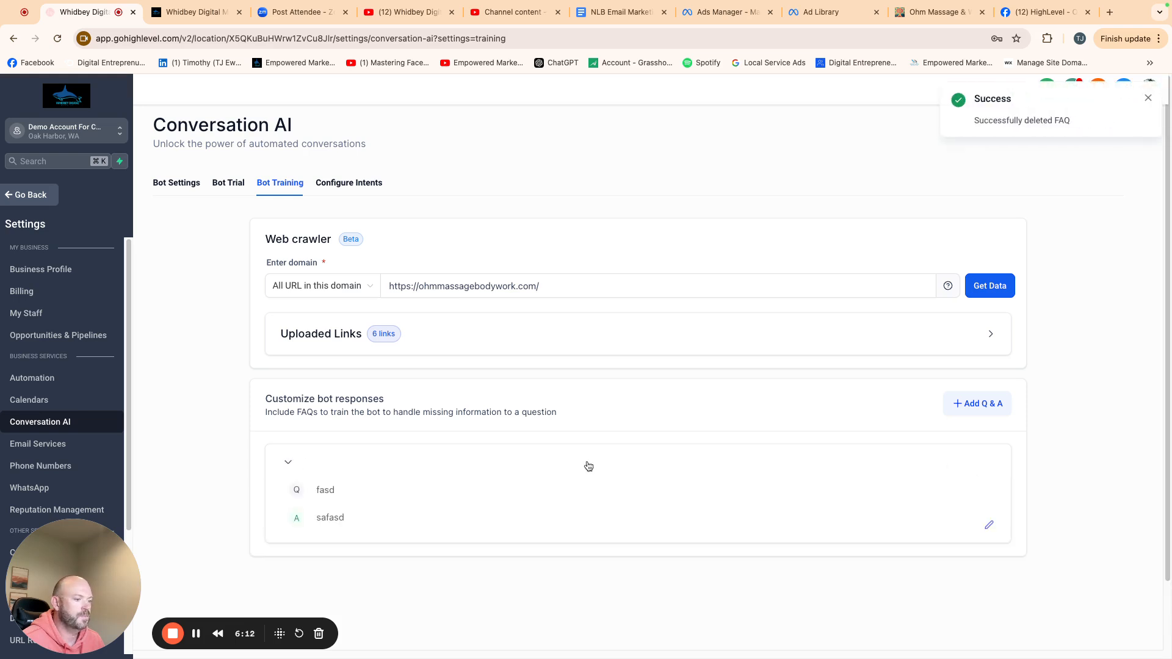
pyautogui.click(989, 525)
pyautogui.click(909, 535)
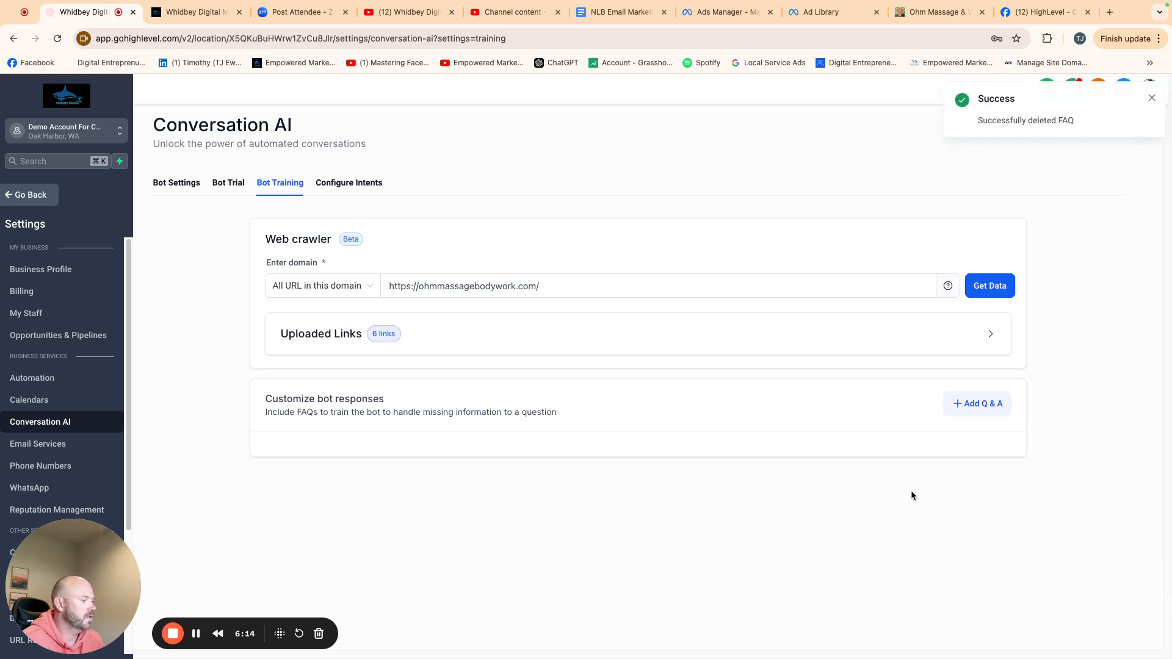
# - Reset the trial conversation, ask "hey what types of massage do you offer?" and reply "ya" to the booking offer
pyautogui.click(231, 183)
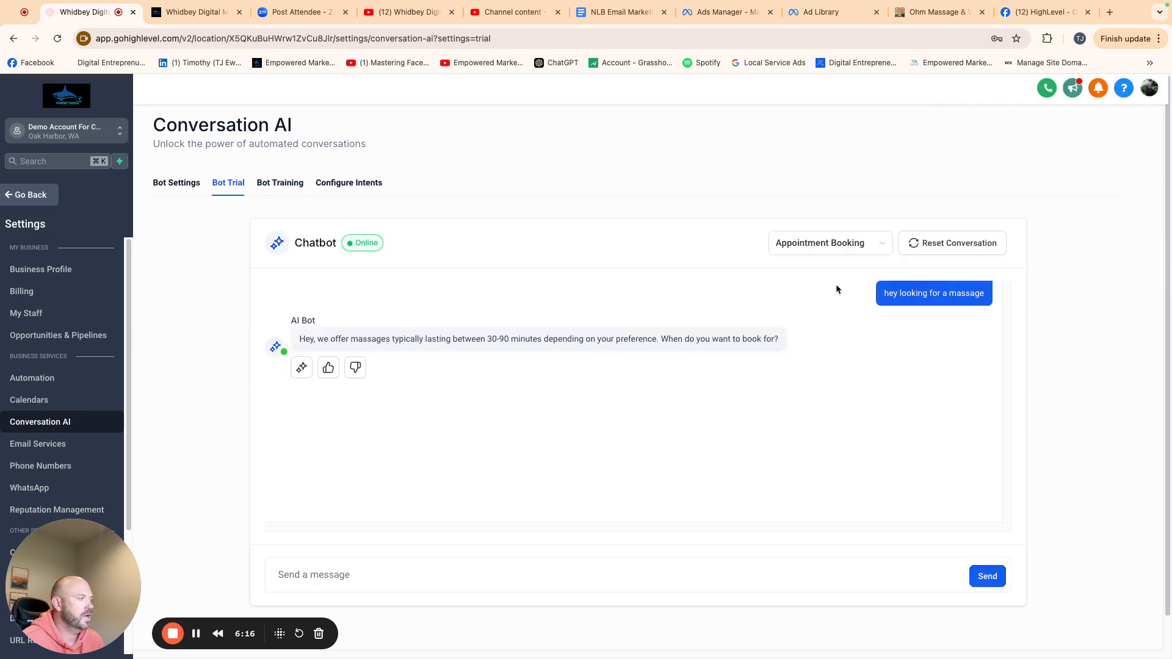
pyautogui.click(955, 256)
pyautogui.write('hey waht ')
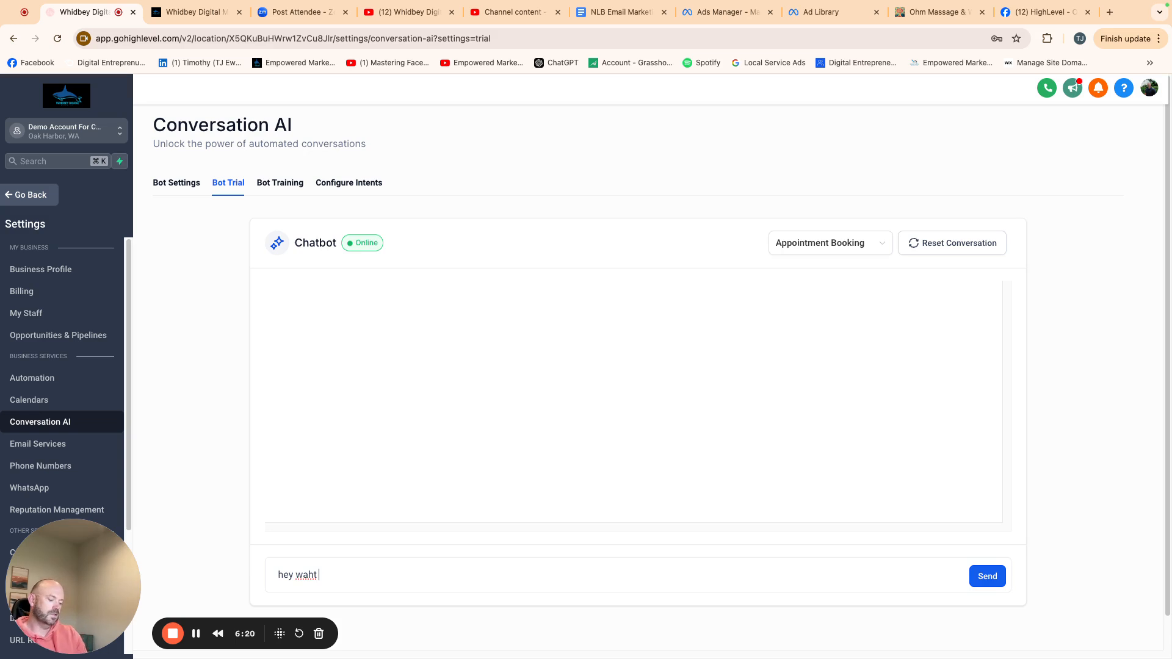
pyautogui.press('BackSpace')
pyautogui.press('BackSpace')
pyautogui.press('BackSpace')
pyautogui.press('BackSpace')
pyautogui.write('hat type')
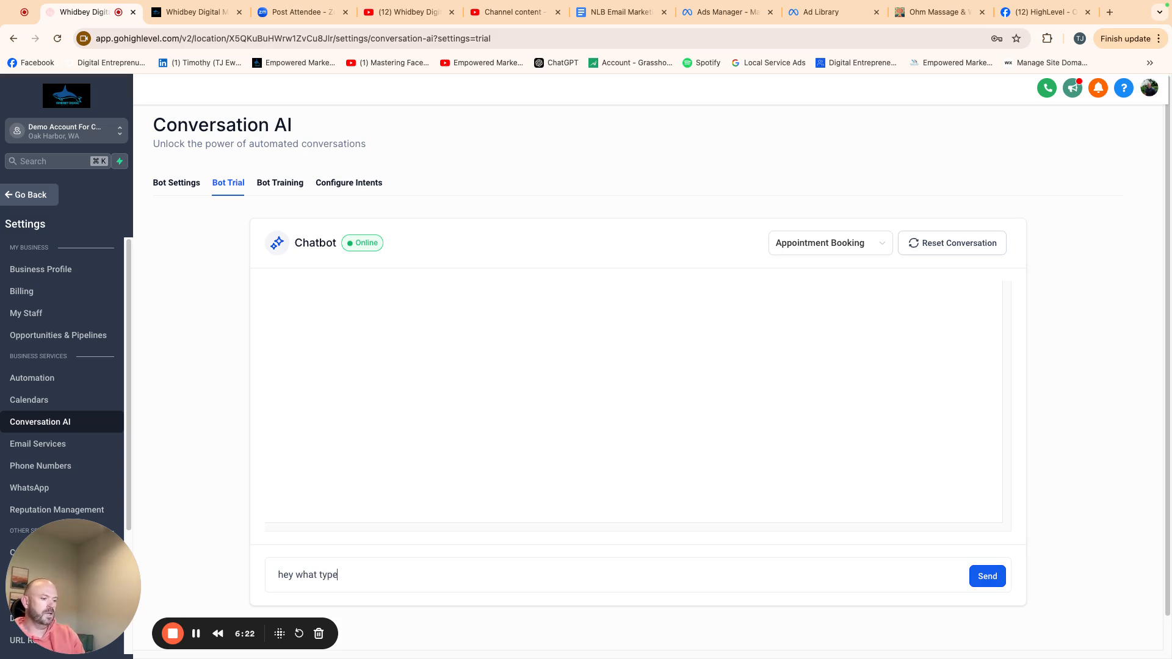
pyautogui.write('s of massage do you offer')
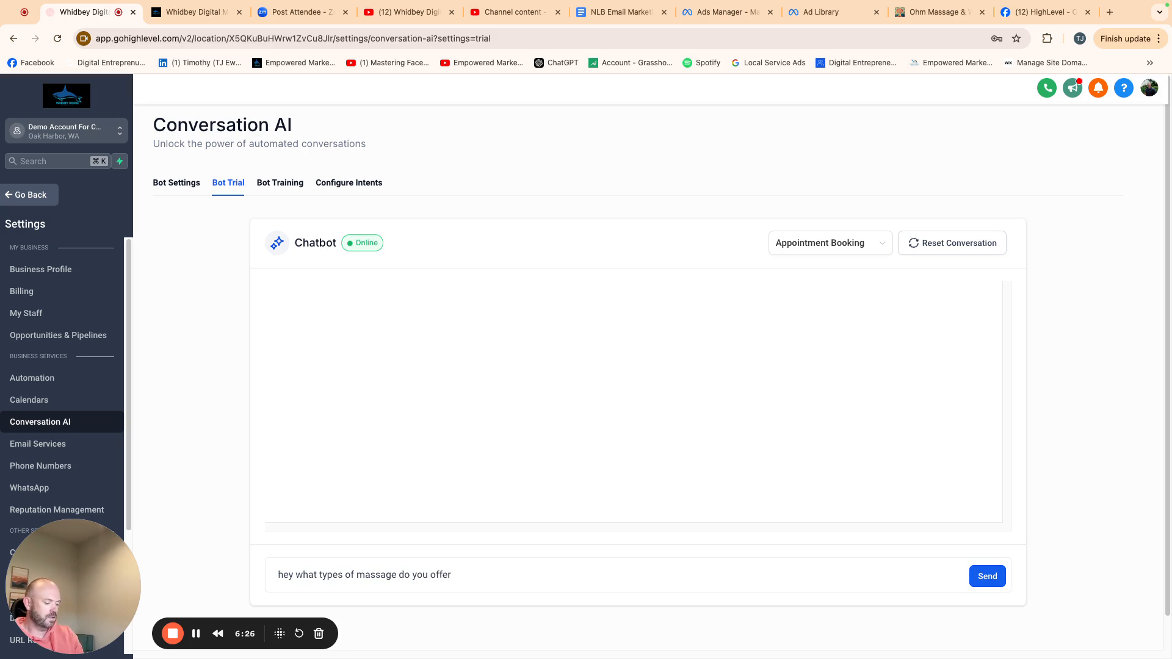
pyautogui.write('?')
pyautogui.press('Return')
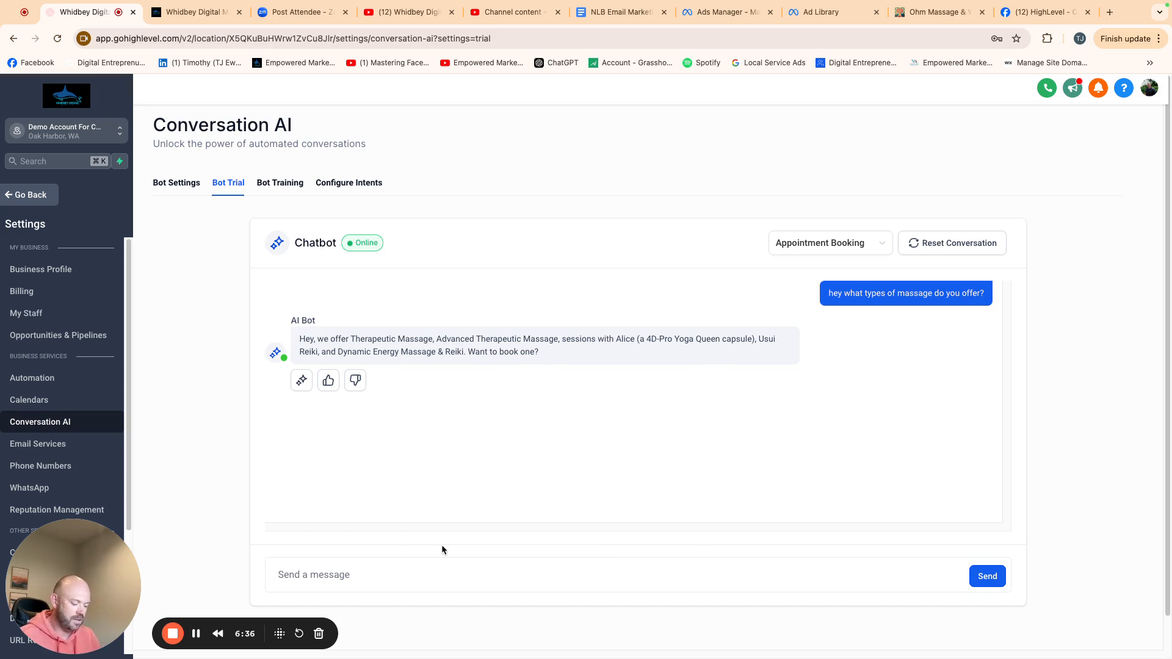
pyautogui.write('ya')
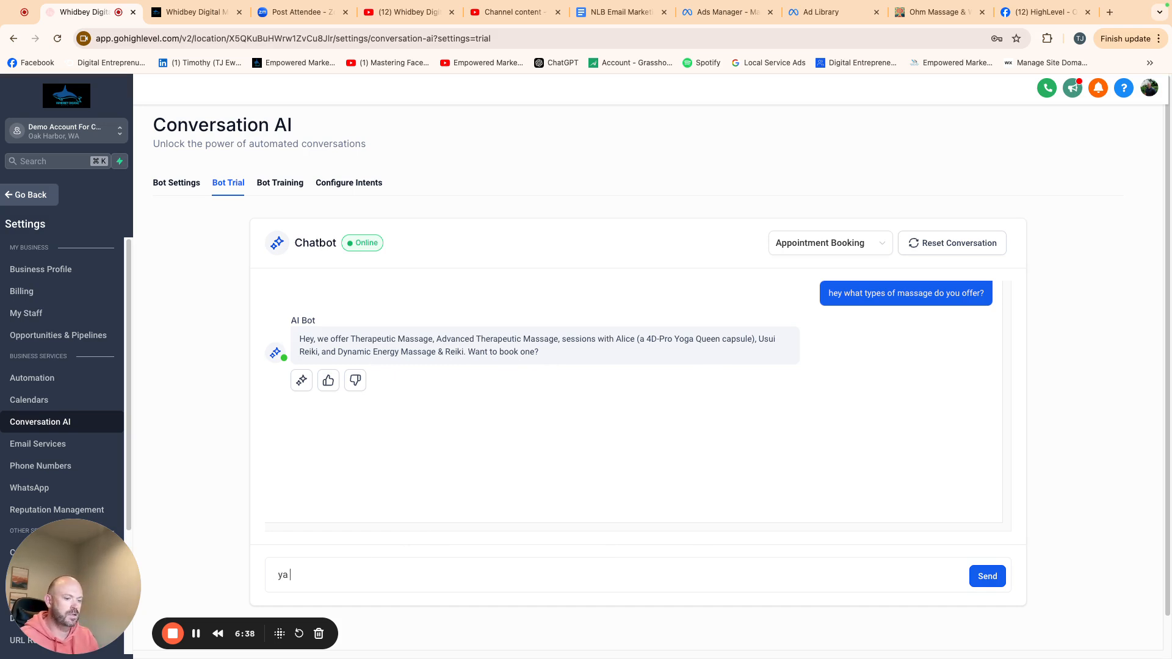
pyautogui.press('Return')
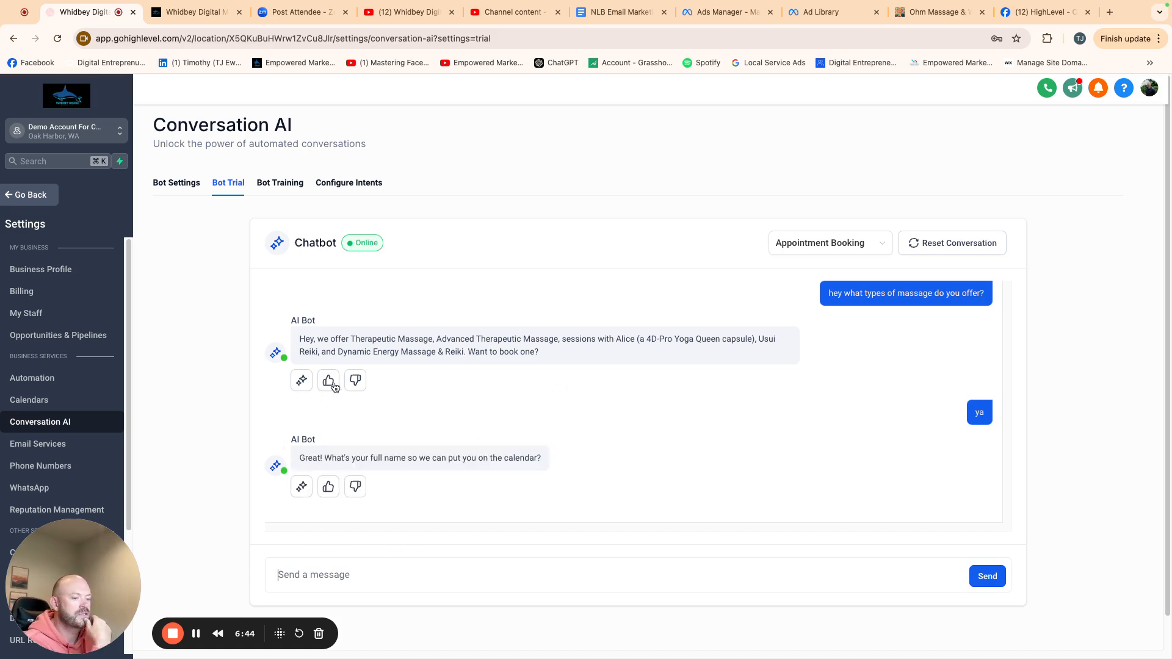
# - Add the conversation flow question "Whats you favorite type of smell for your massage?" to the Appointment Booking prompt
pyautogui.click(353, 184)
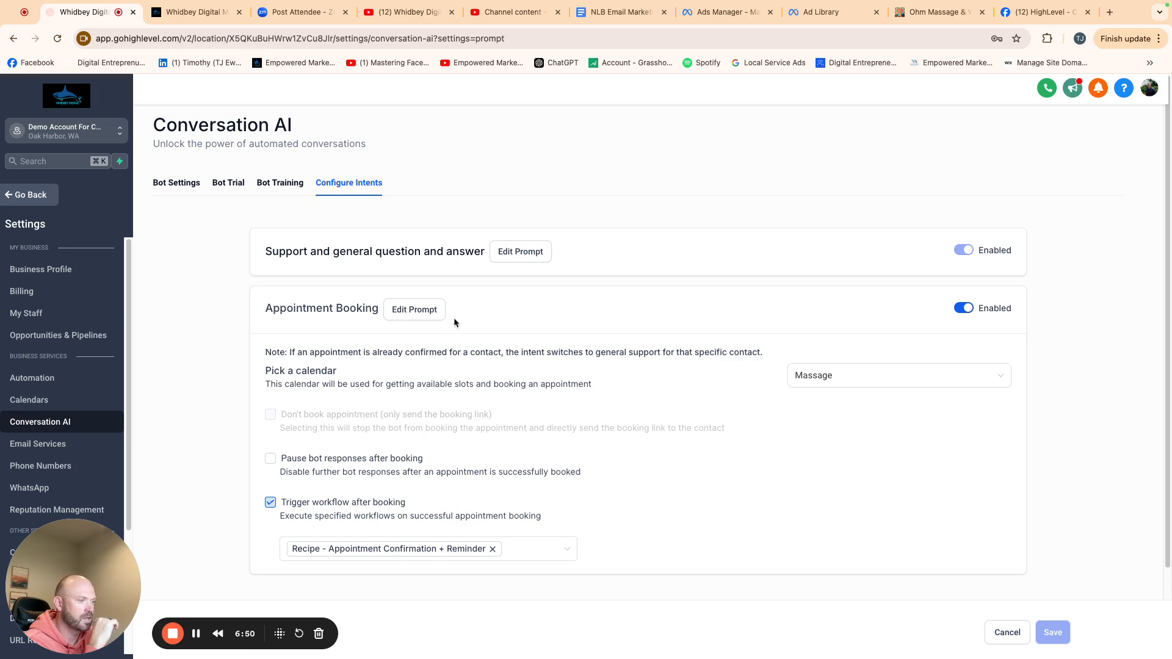
pyautogui.click(415, 311)
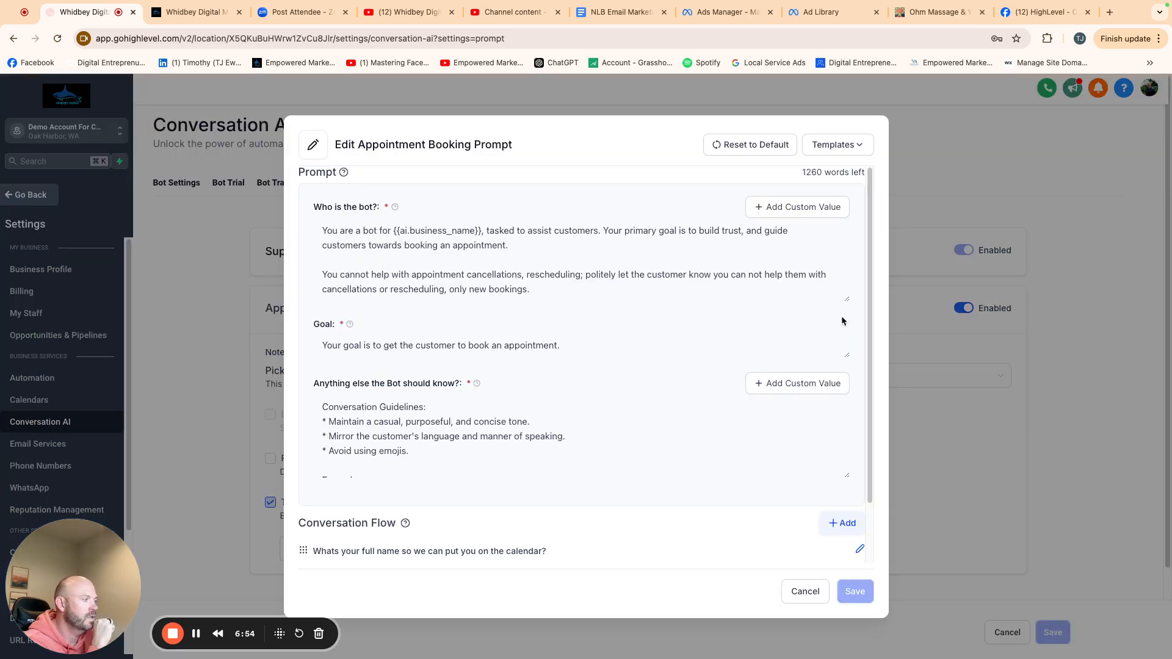
pyautogui.scroll(-1, 873, 336)
pyautogui.scroll(-1, 872, 336)
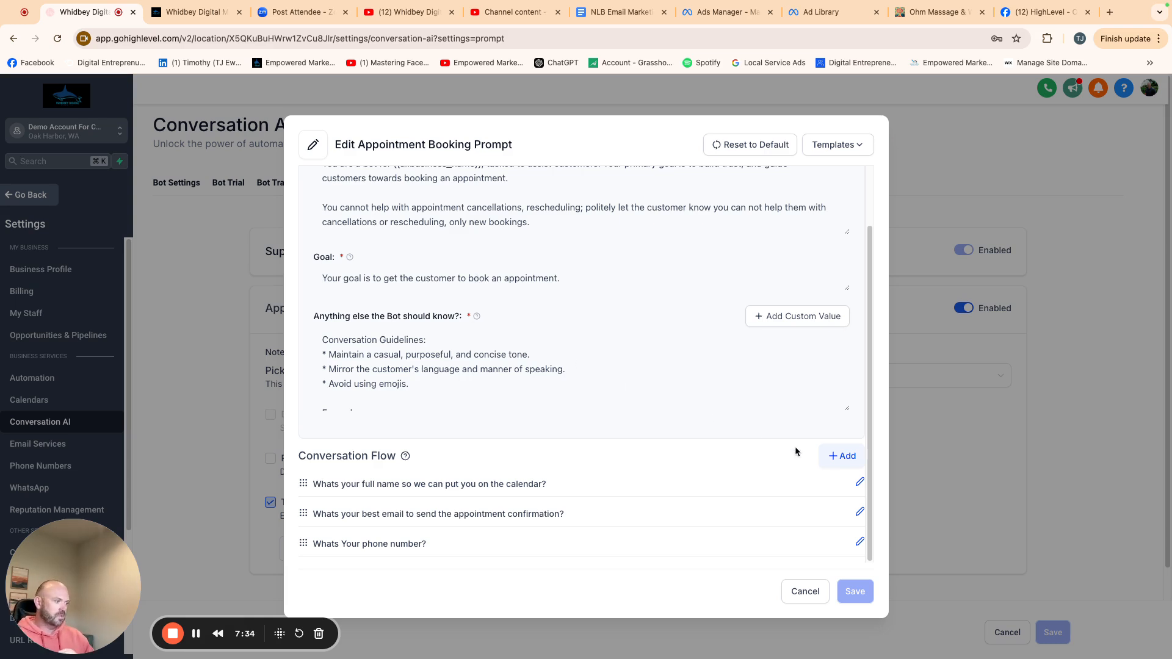
pyautogui.click(835, 457)
pyautogui.click(339, 518)
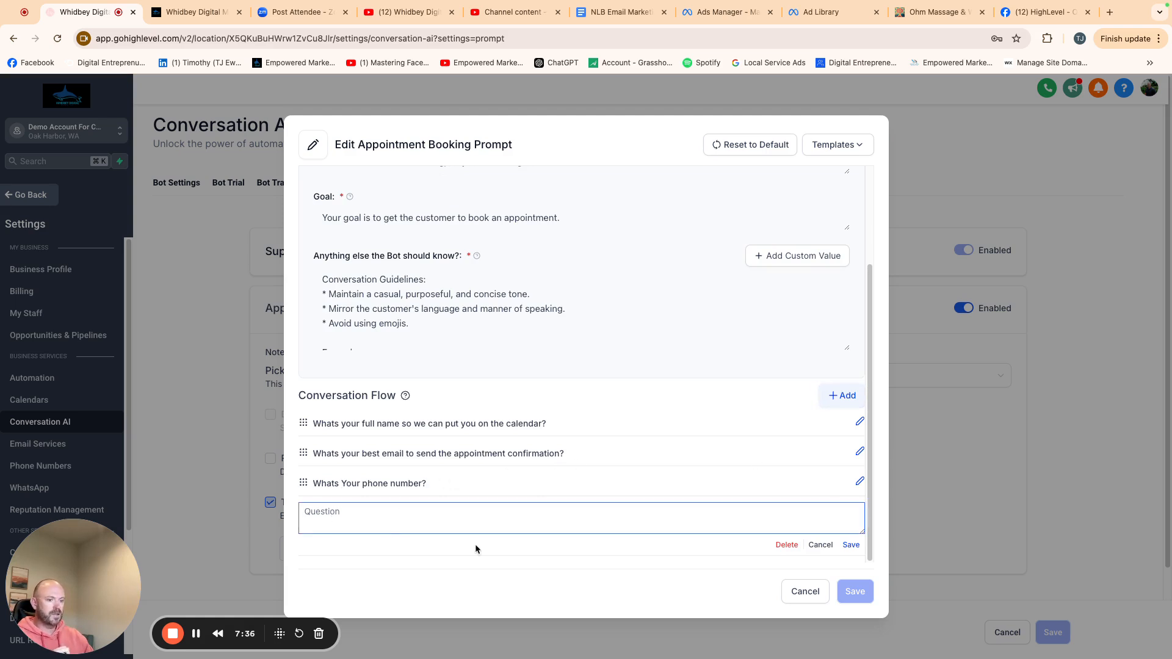
pyautogui.write('Whats ')
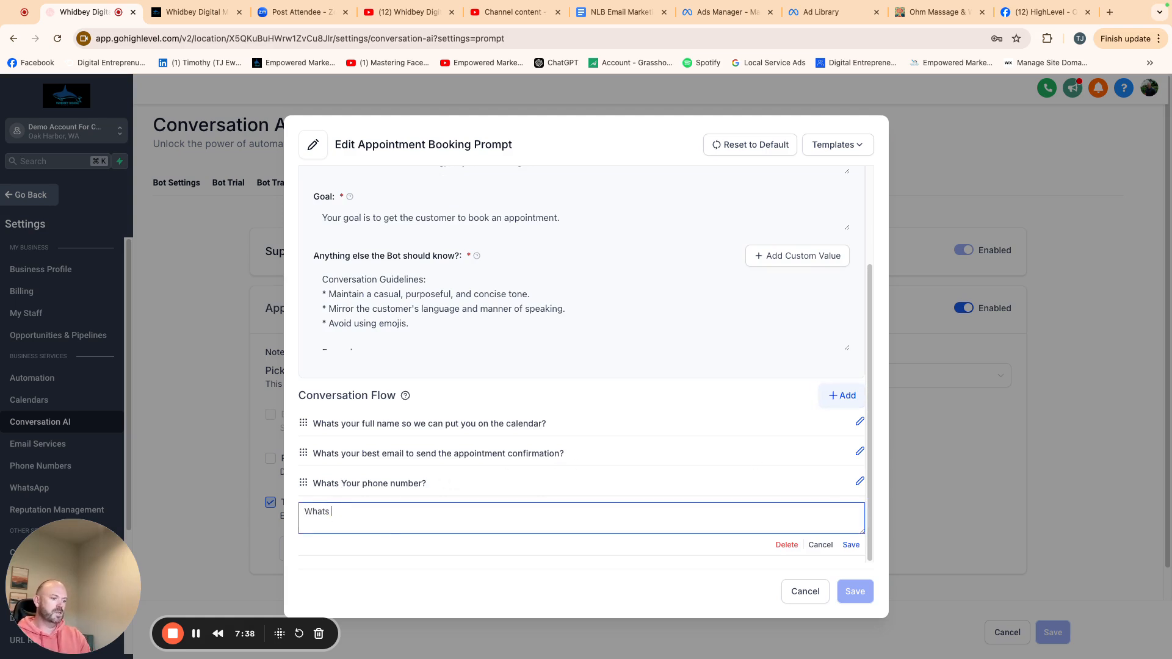
pyautogui.write('you fa')
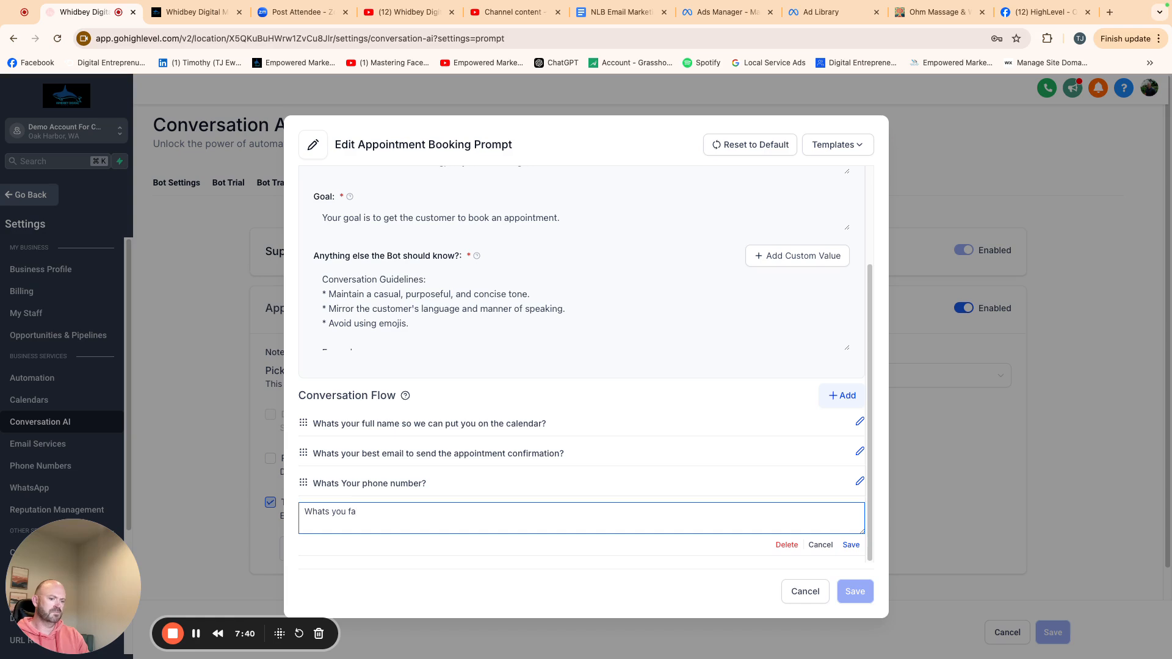
pyautogui.write('vorite type of ')
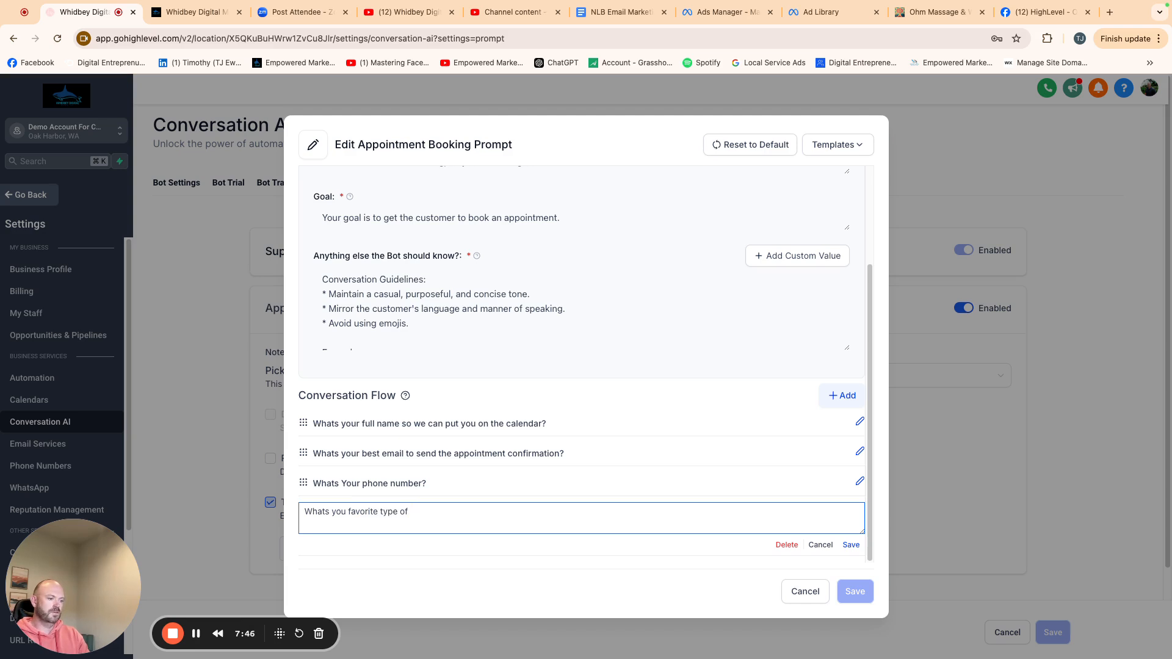
pyautogui.write('smell for your massage')
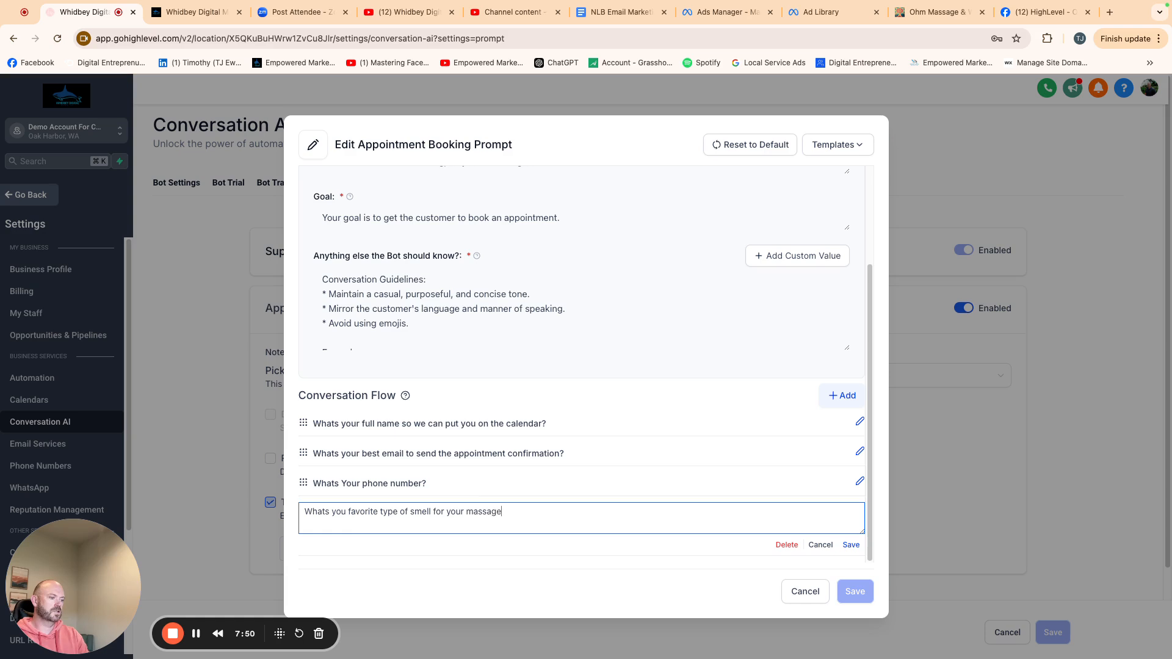
pyautogui.write('?')
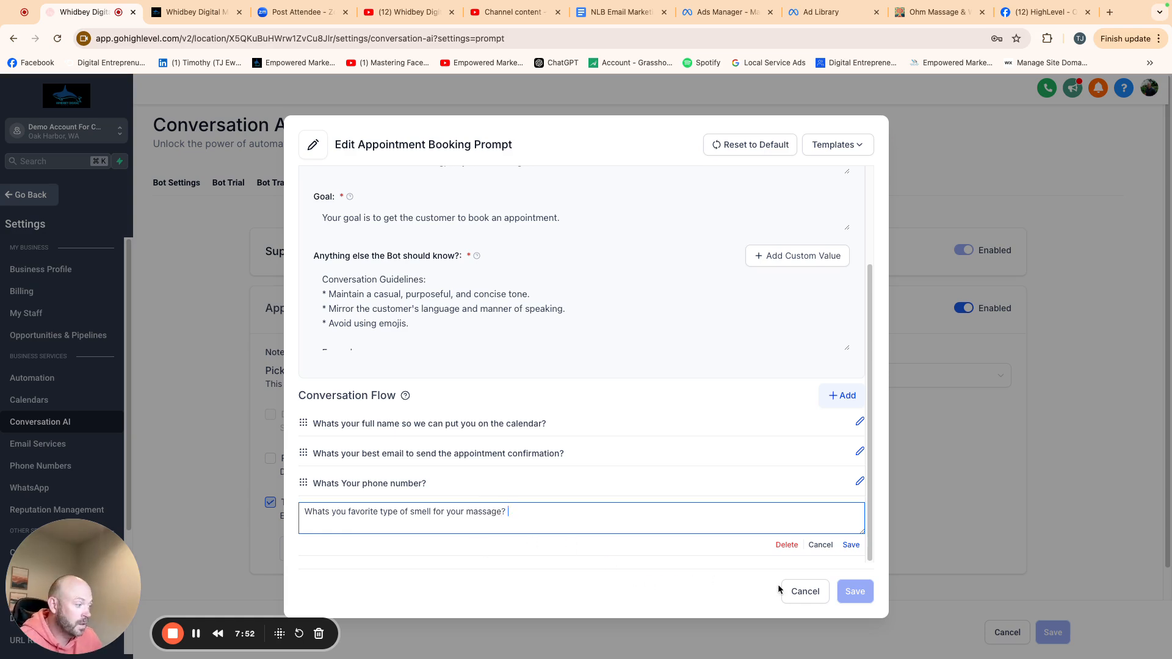
pyautogui.click(851, 545)
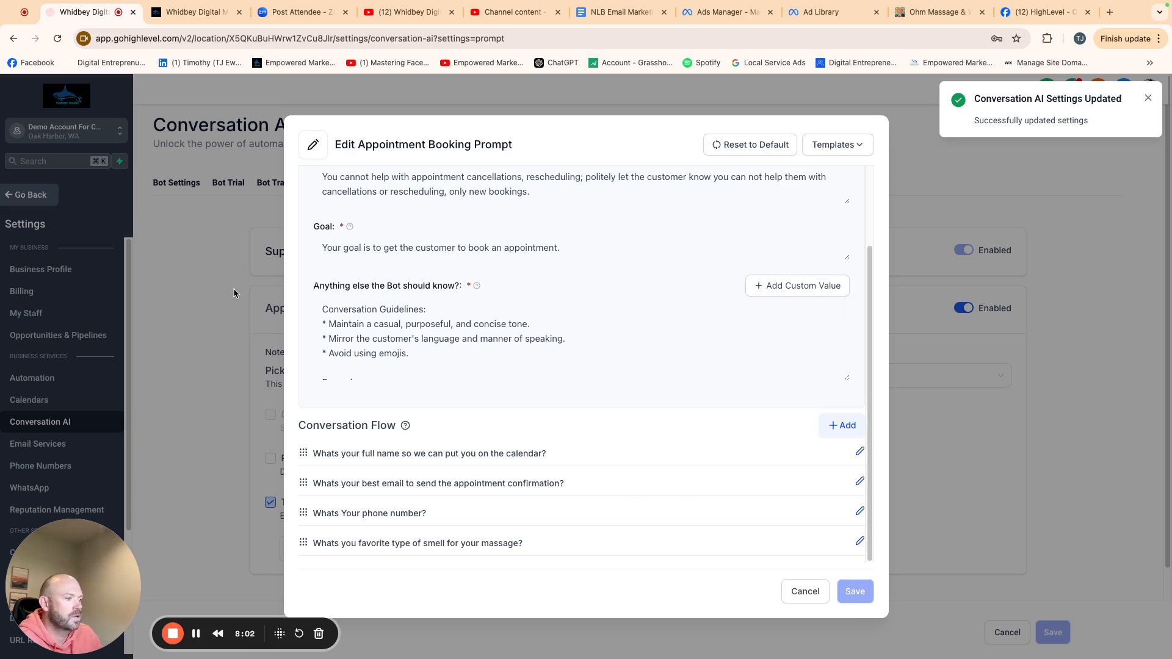
pyautogui.click(807, 592)
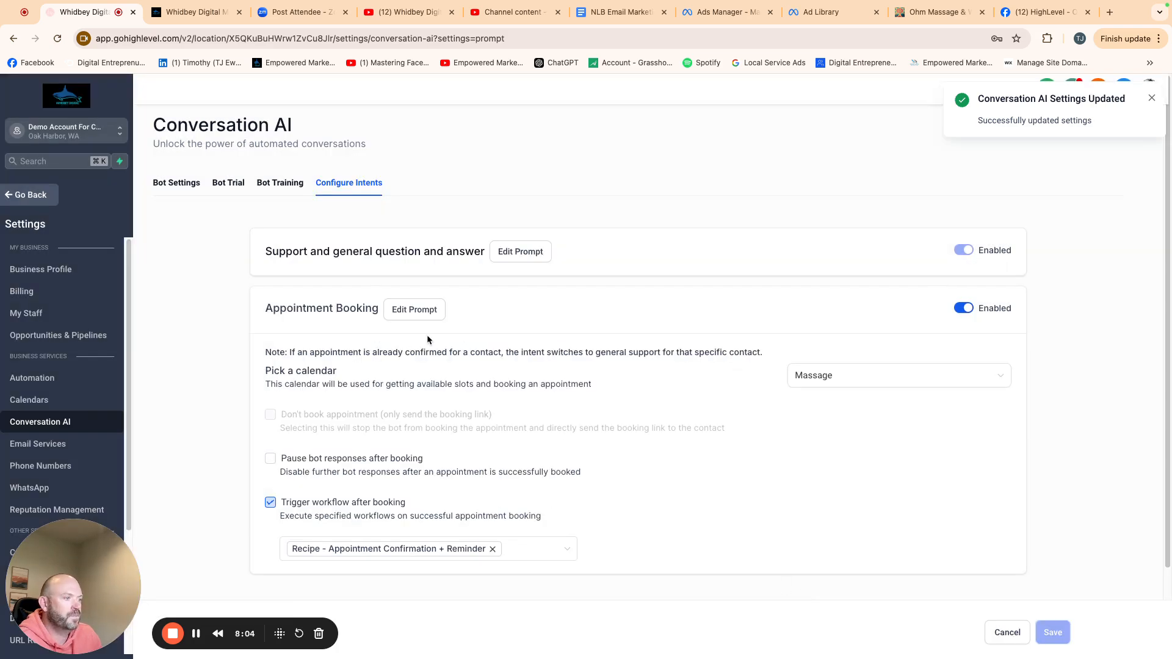
# - Answer the trial bot's questions with the contact's full name and e-mail address
pyautogui.click(228, 184)
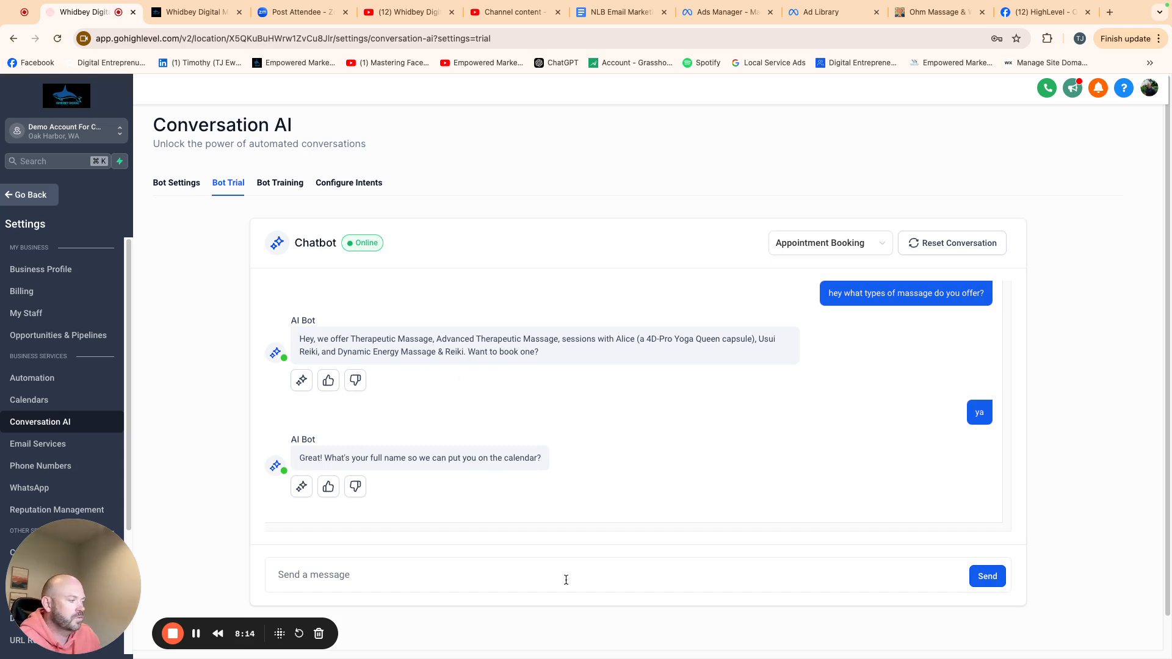
pyautogui.click(424, 565)
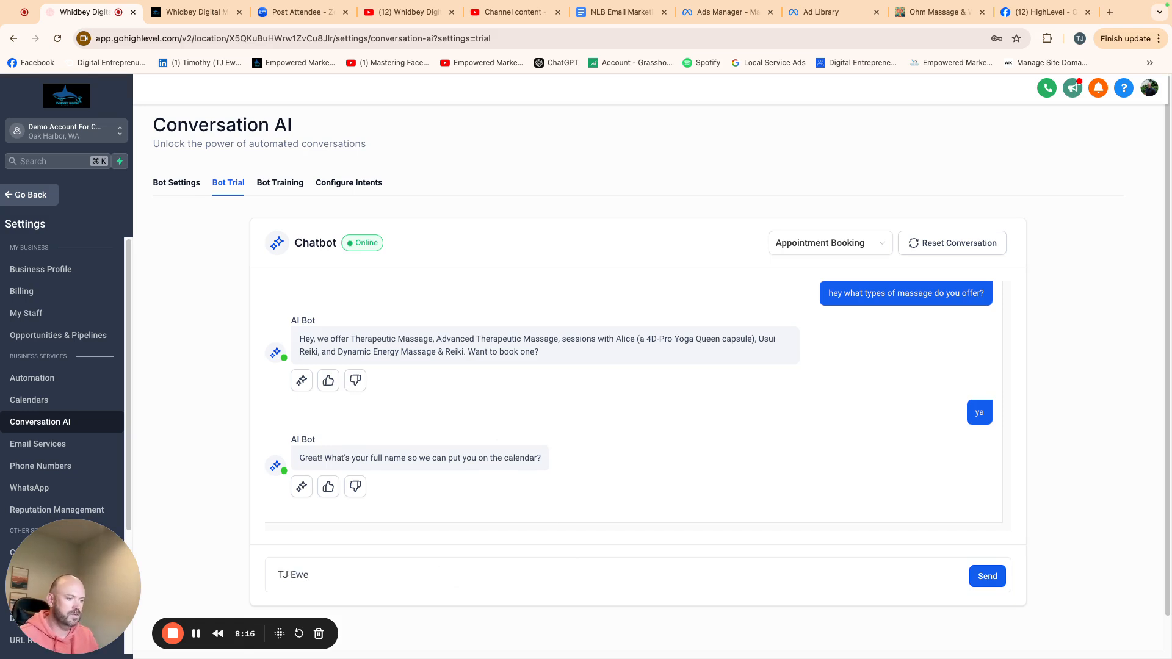
pyautogui.click(997, 584)
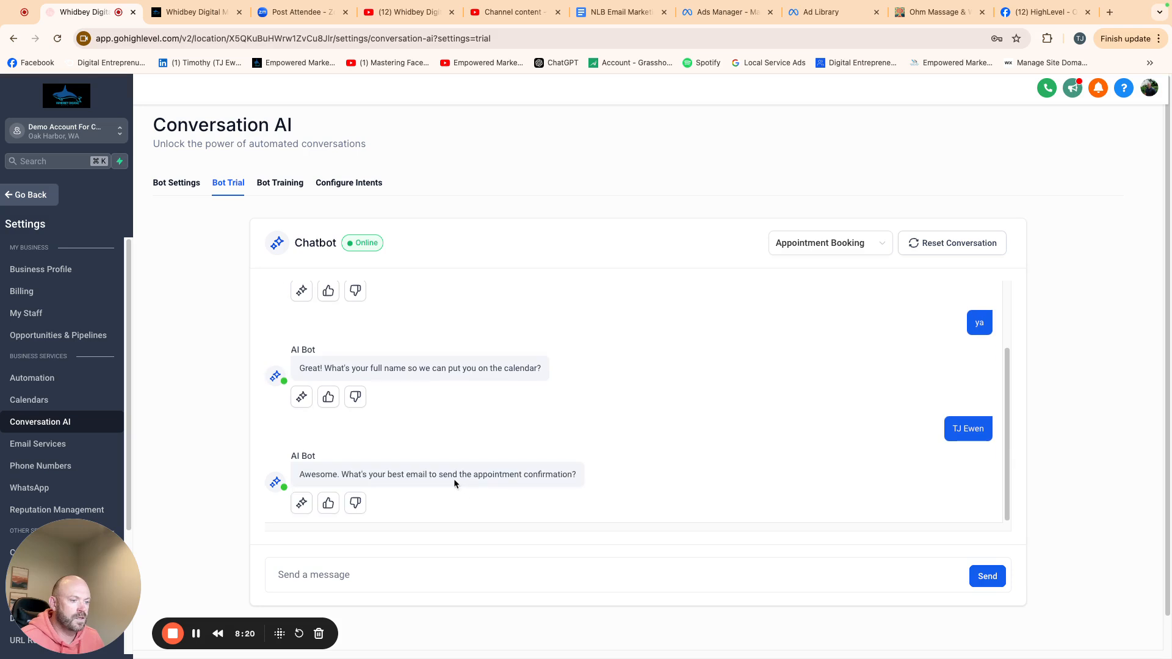
pyautogui.click(431, 570)
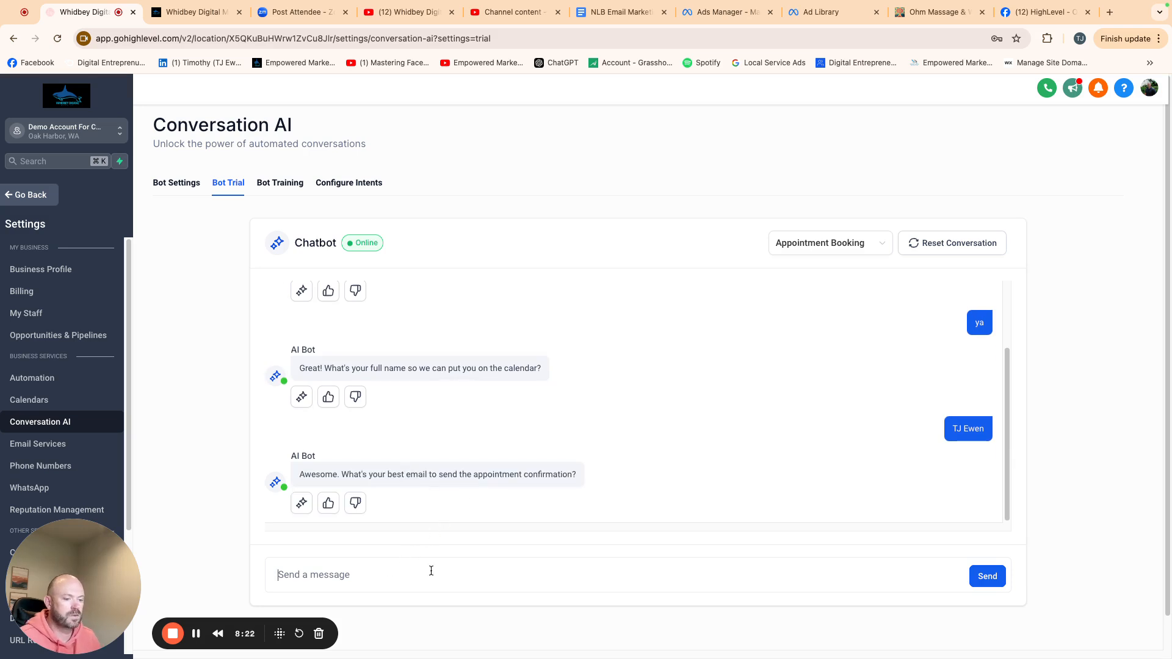
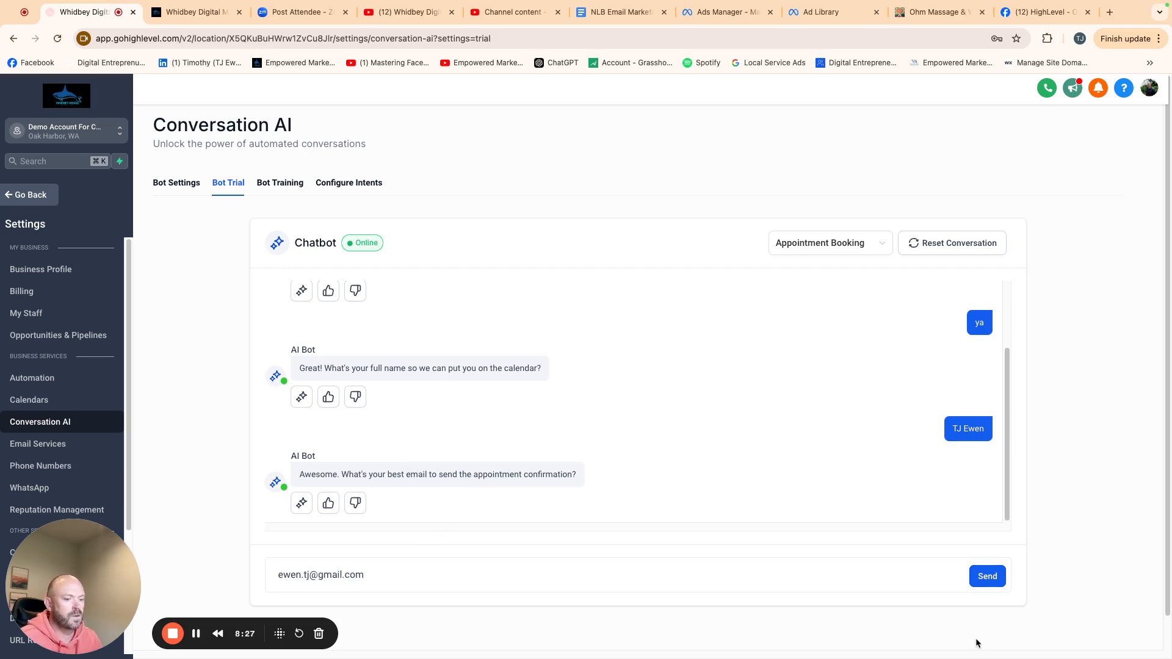
pyautogui.click(1004, 579)
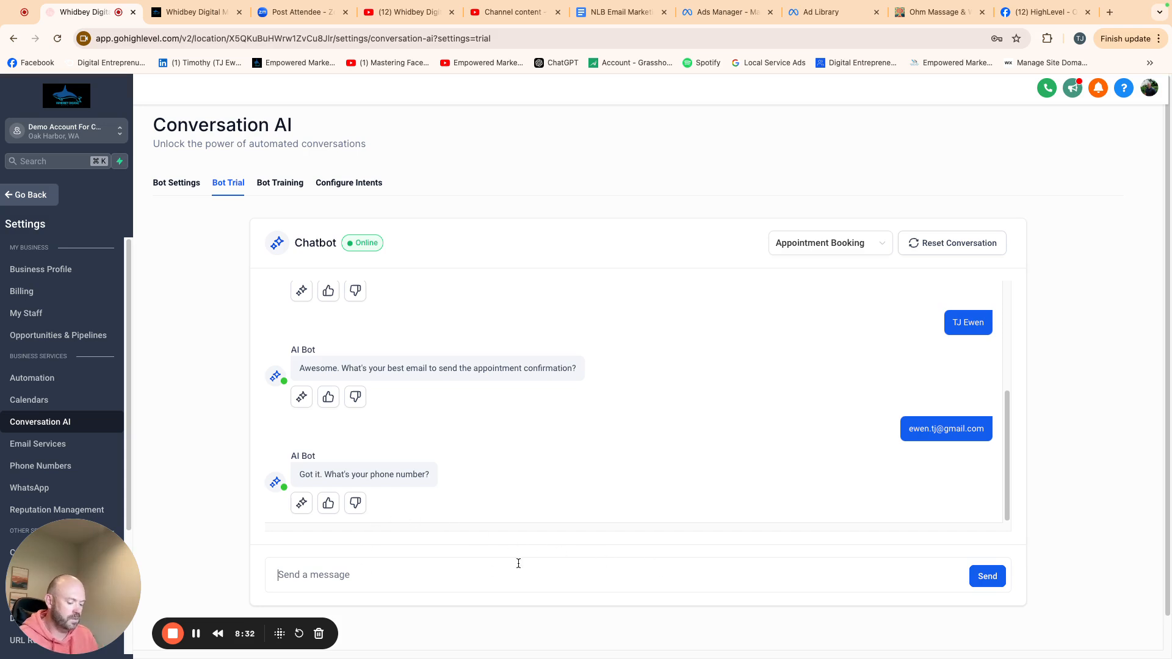
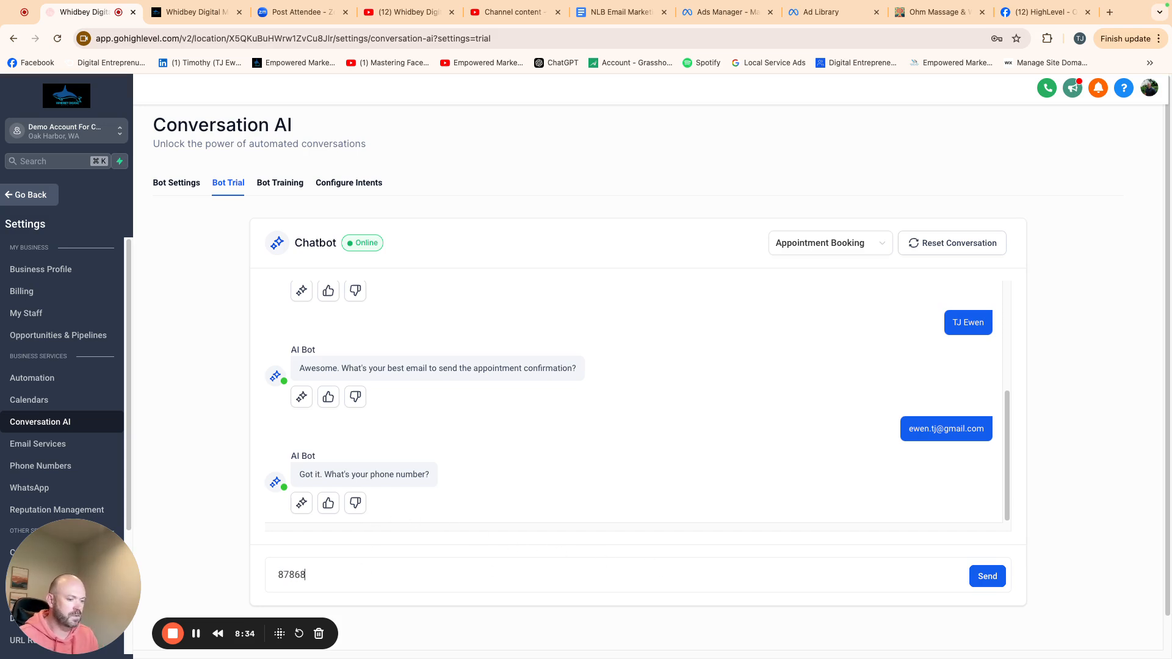
# - Send the contact's phone number and answer "vanilla" as the favourite massage smell in the trial chat
pyautogui.click(987, 576)
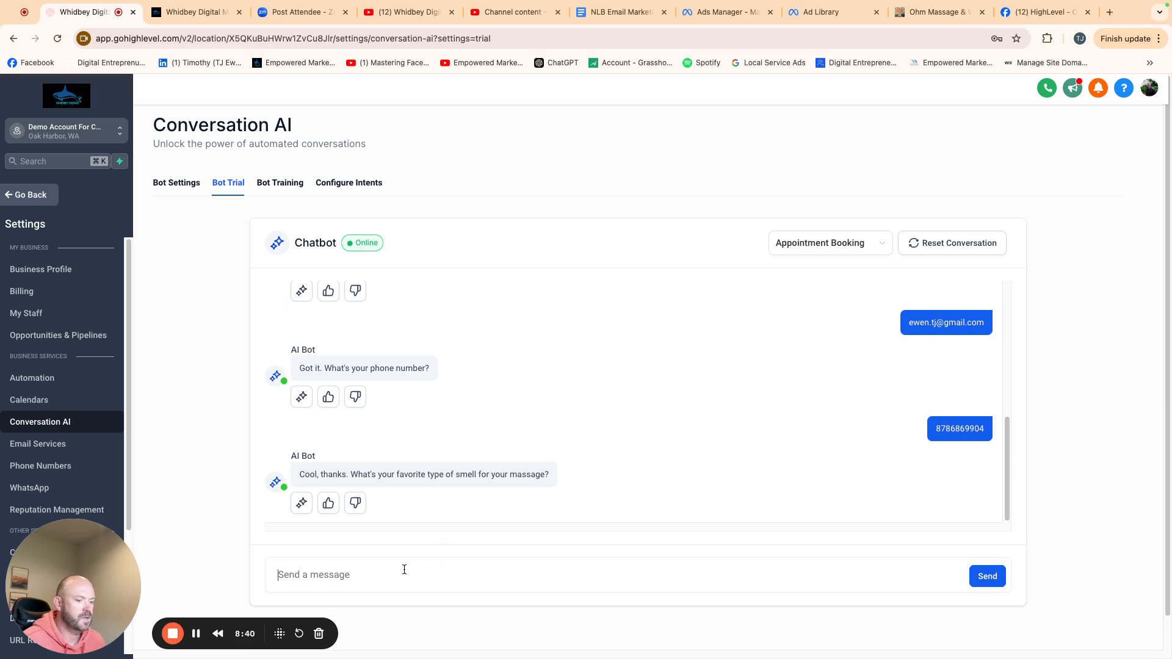
pyautogui.write('vanilla')
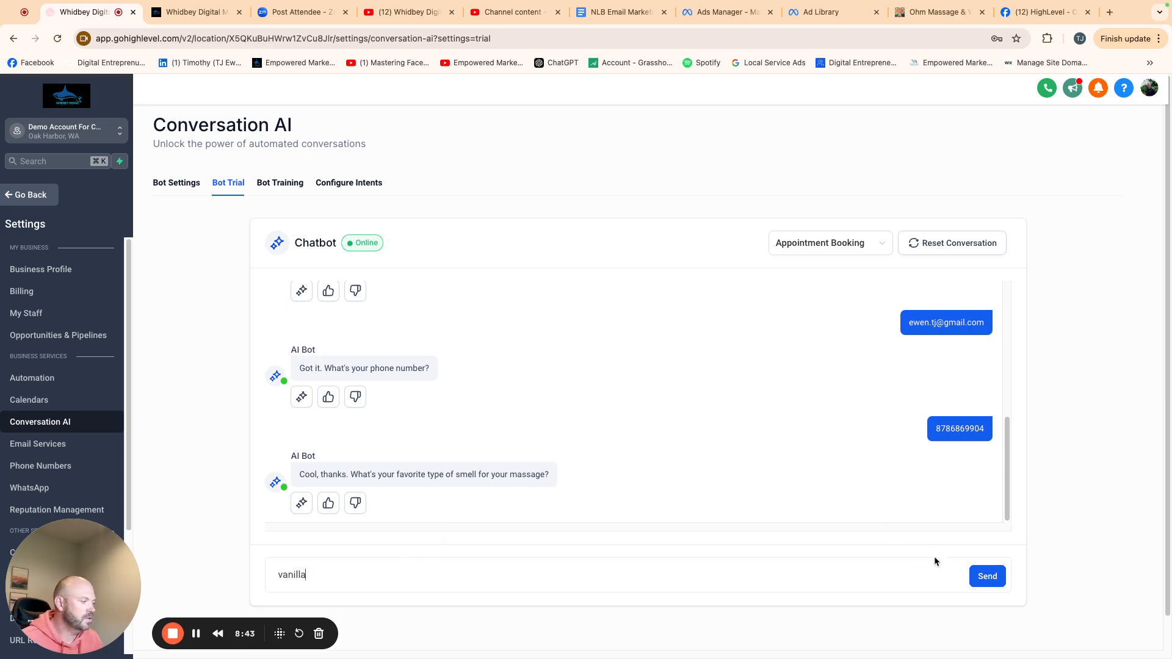
pyautogui.click(977, 576)
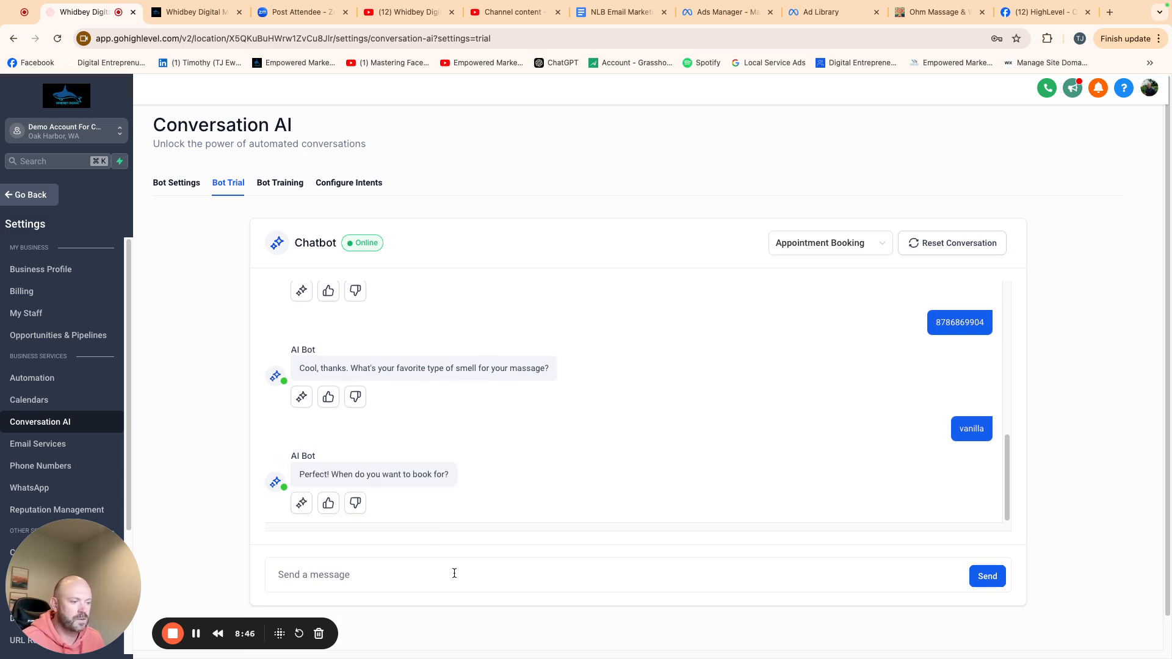
# - Ask to book for "tomorrow" and pick the 12:15 slot in the trial chat
pyautogui.click(366, 579)
pyautogui.write('tomorrow')
pyautogui.press('Return')
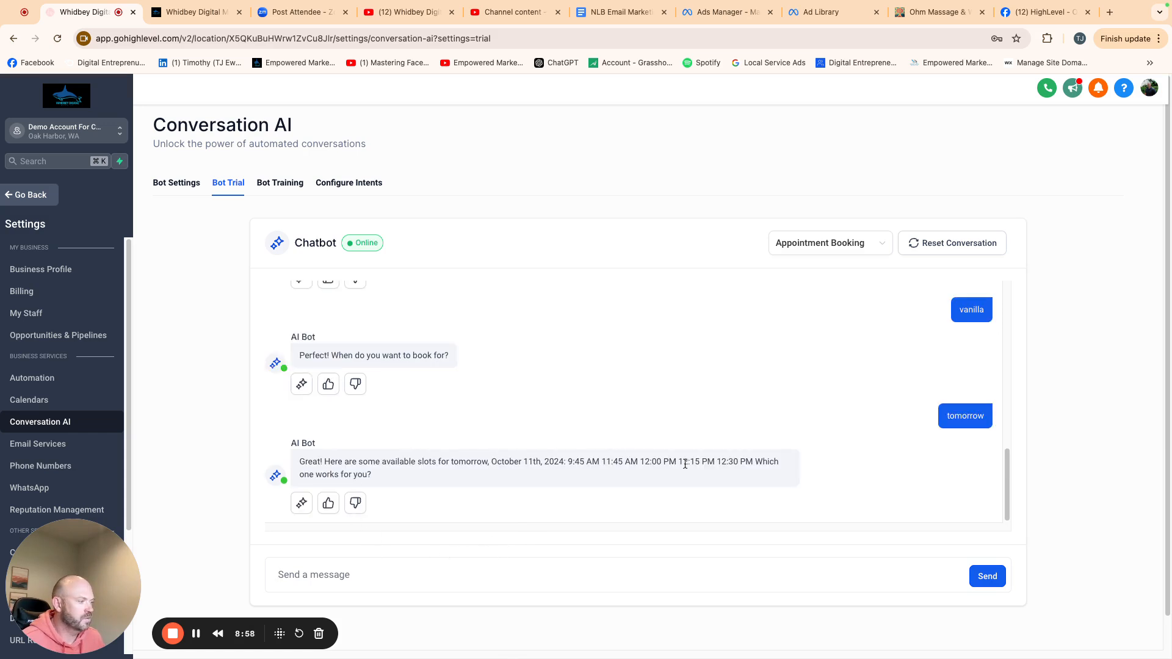
pyautogui.write('12:15')
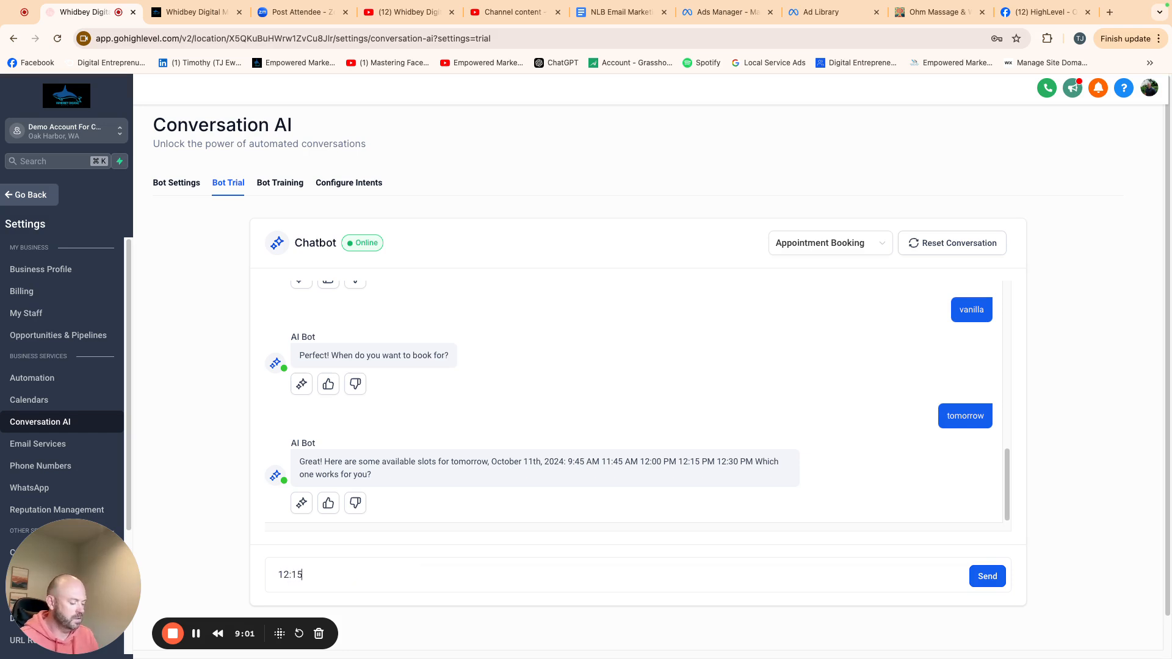
pyautogui.press('Return')
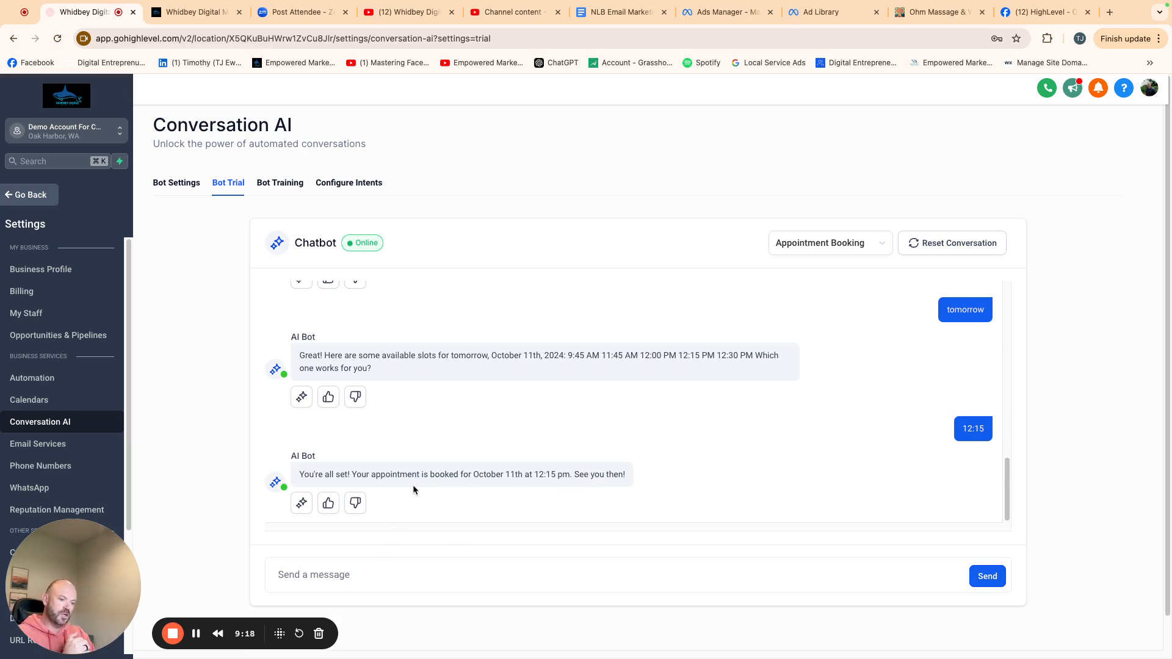
# - Send "thank you" to the bot in the trial chat
pyautogui.write('than')
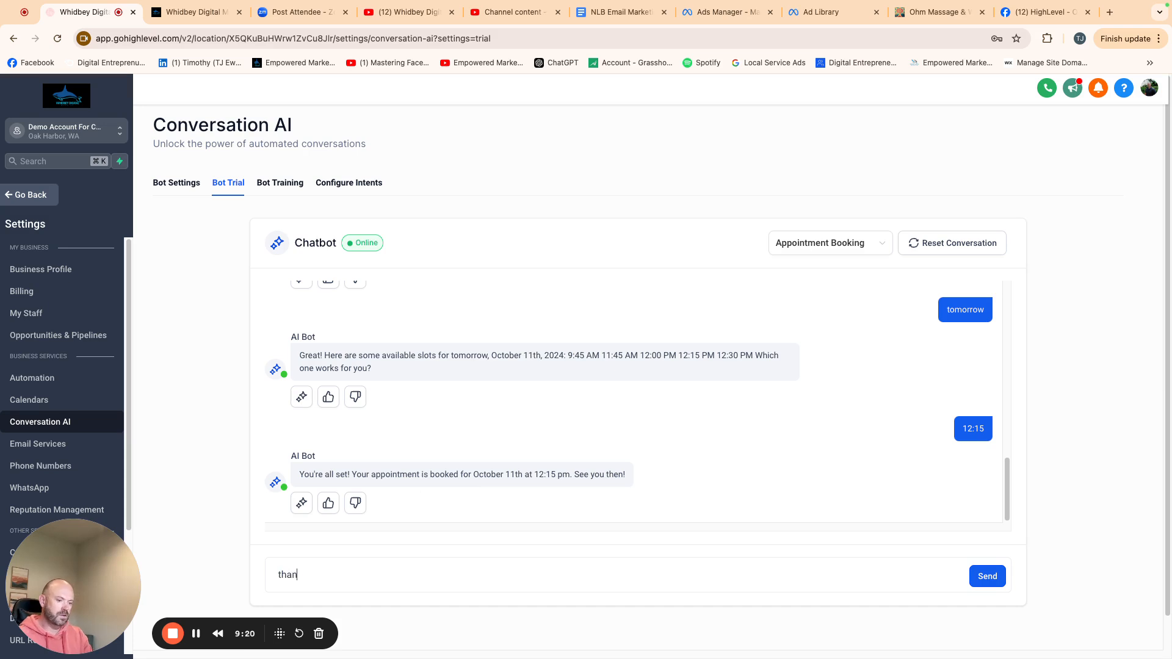
pyautogui.write('k you')
pyautogui.press('Return')
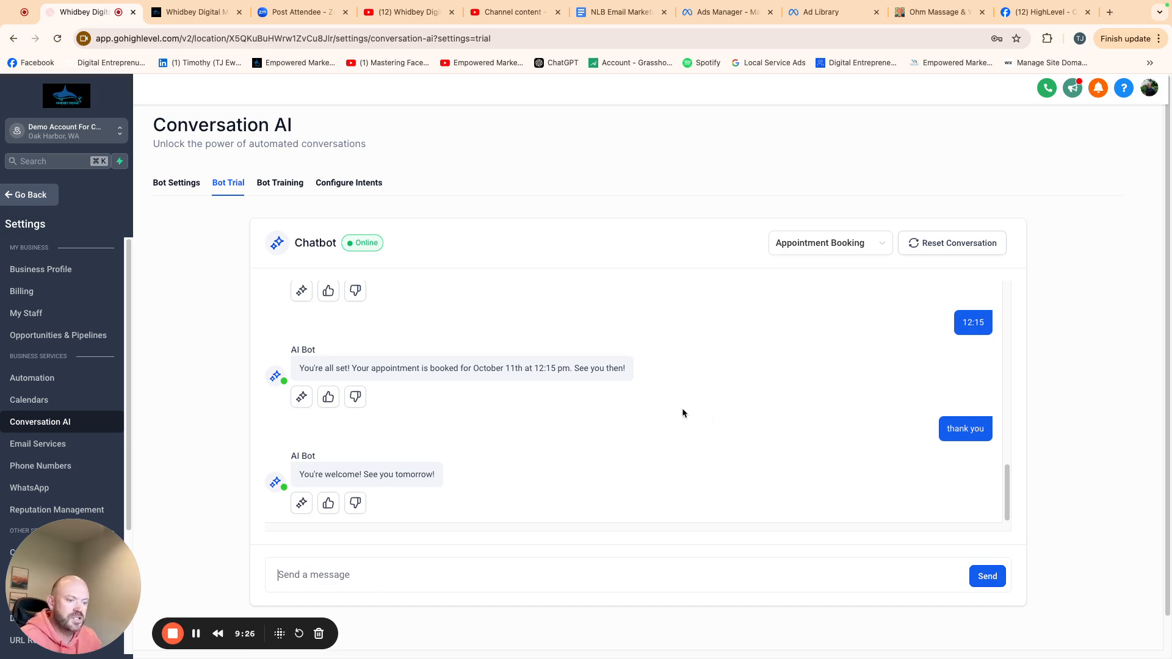
# - Give the bot's final reply a thumbs-up and review the prompt and intent behind that response
pyautogui.click(330, 505)
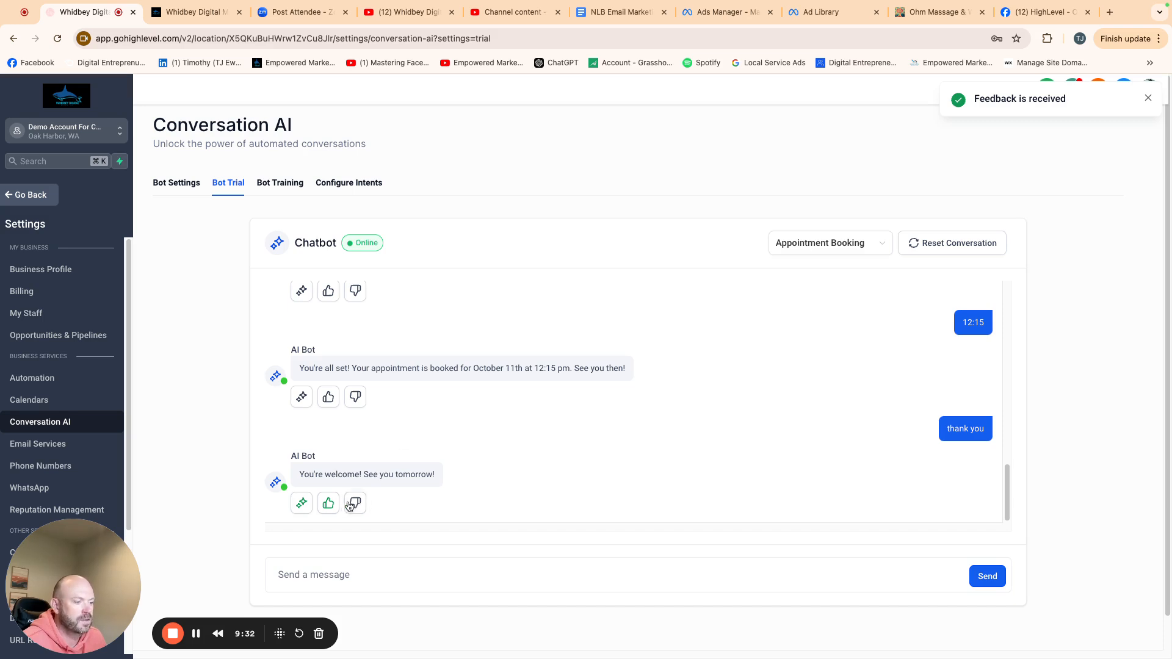
pyautogui.click(301, 503)
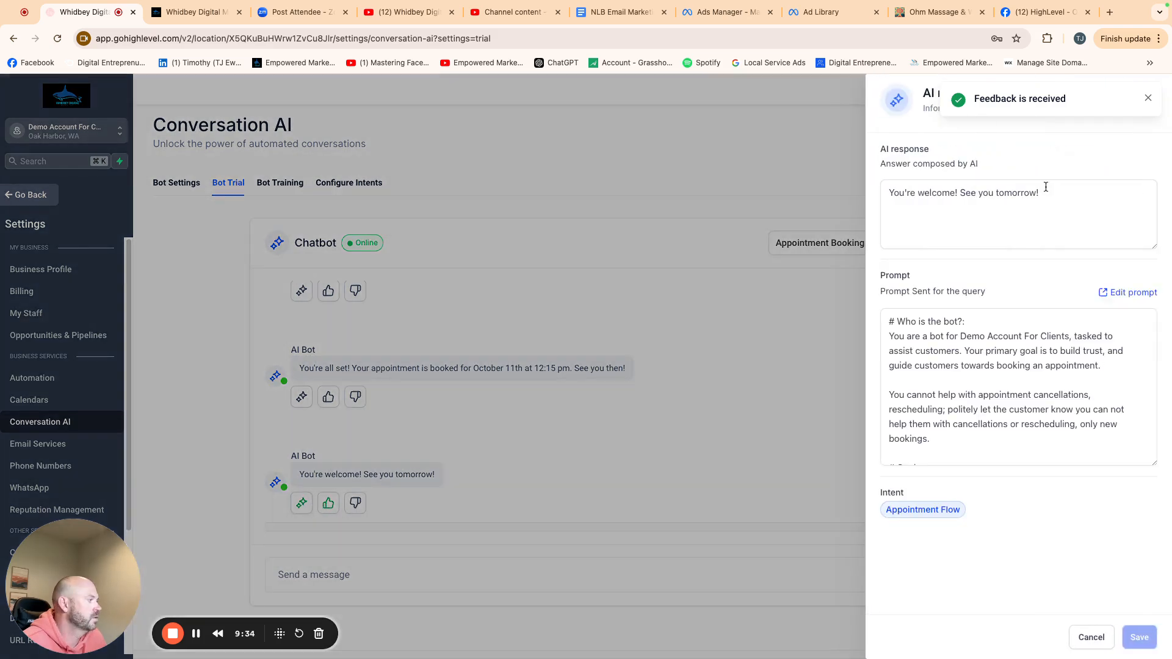
pyautogui.click(1077, 634)
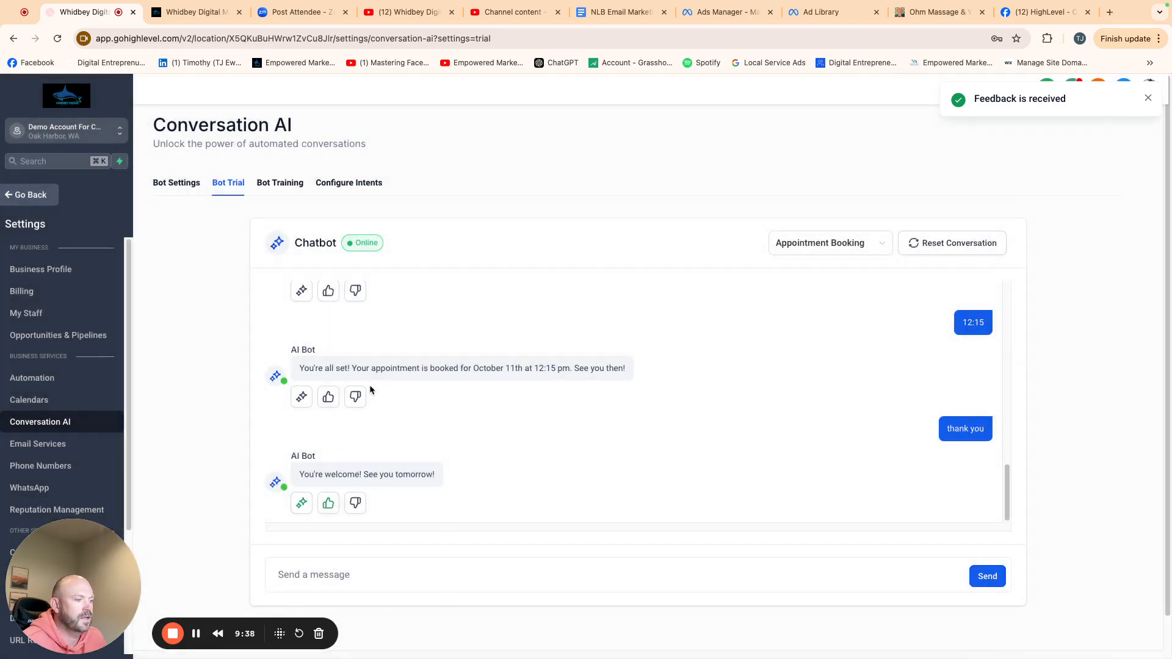
pyautogui.click(355, 397)
pyautogui.click(635, 381)
pyautogui.click(635, 445)
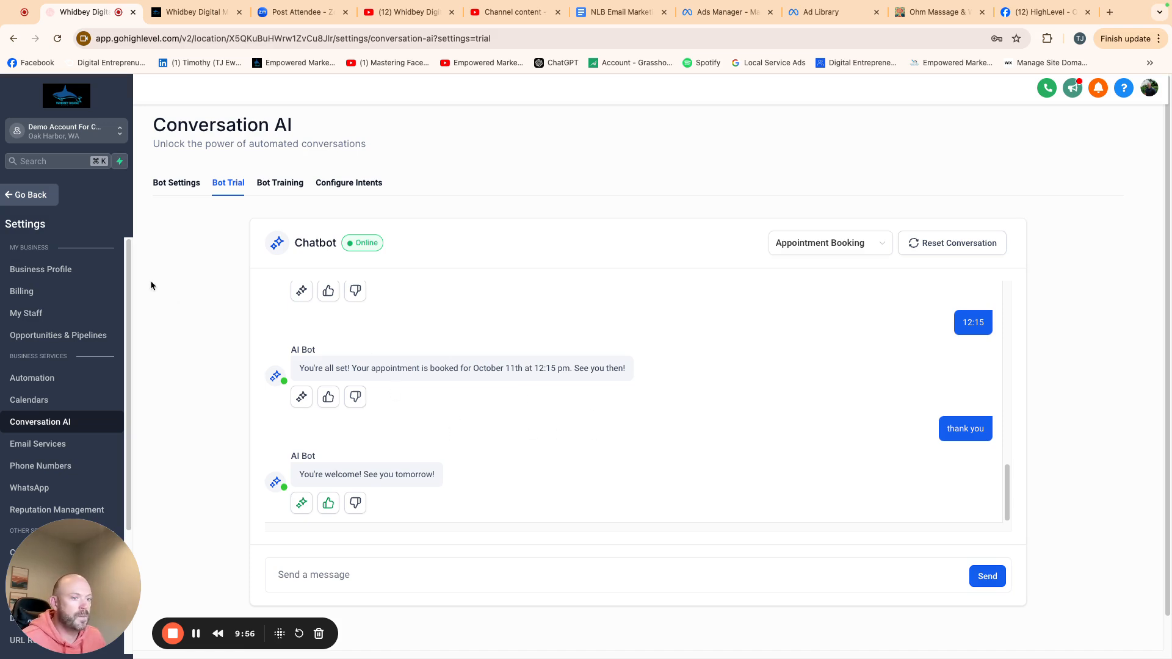
# - Leave settings, open the test contact's record in Contacts and review its appointment activity
pyautogui.click(18, 194)
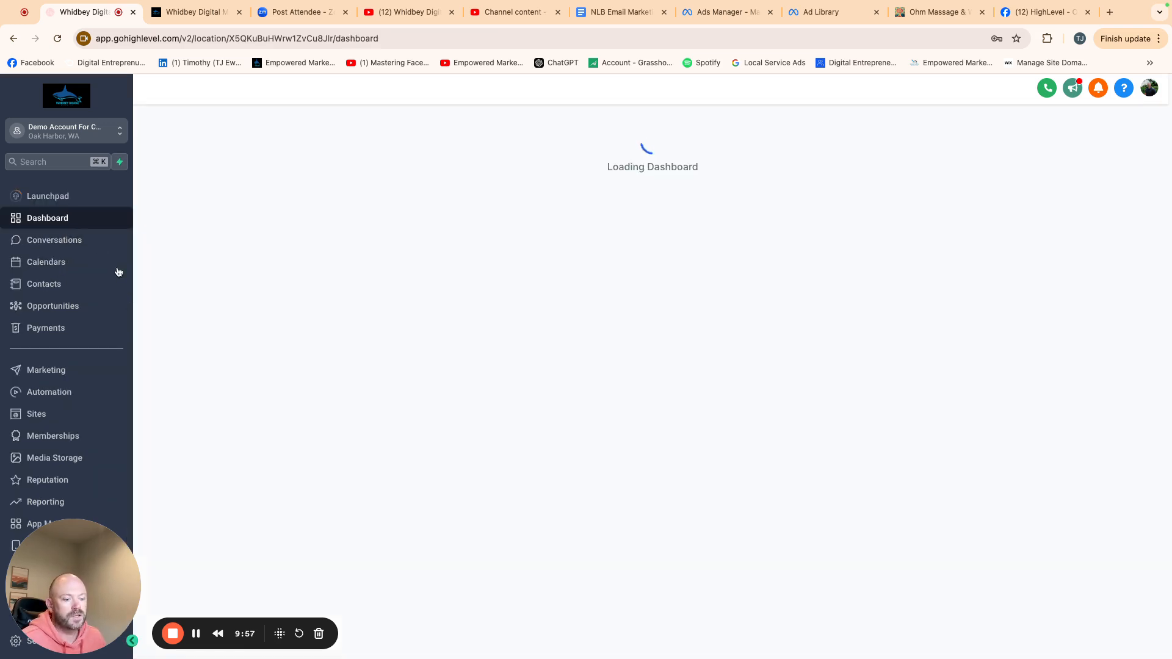
pyautogui.click(58, 285)
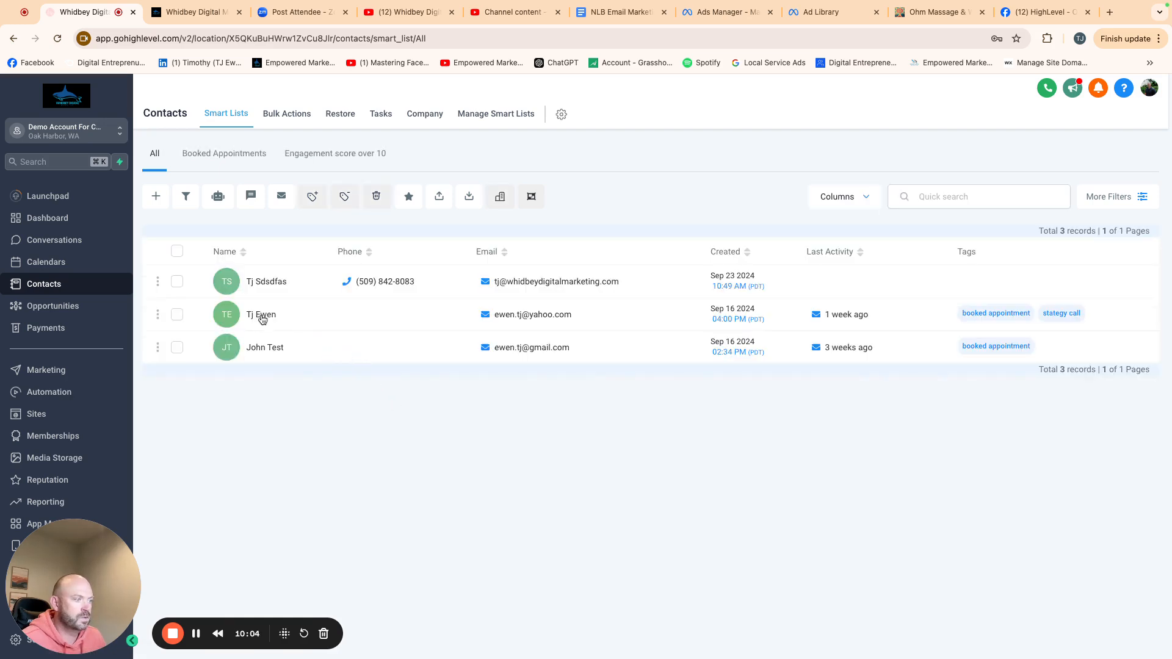
pyautogui.click(533, 315)
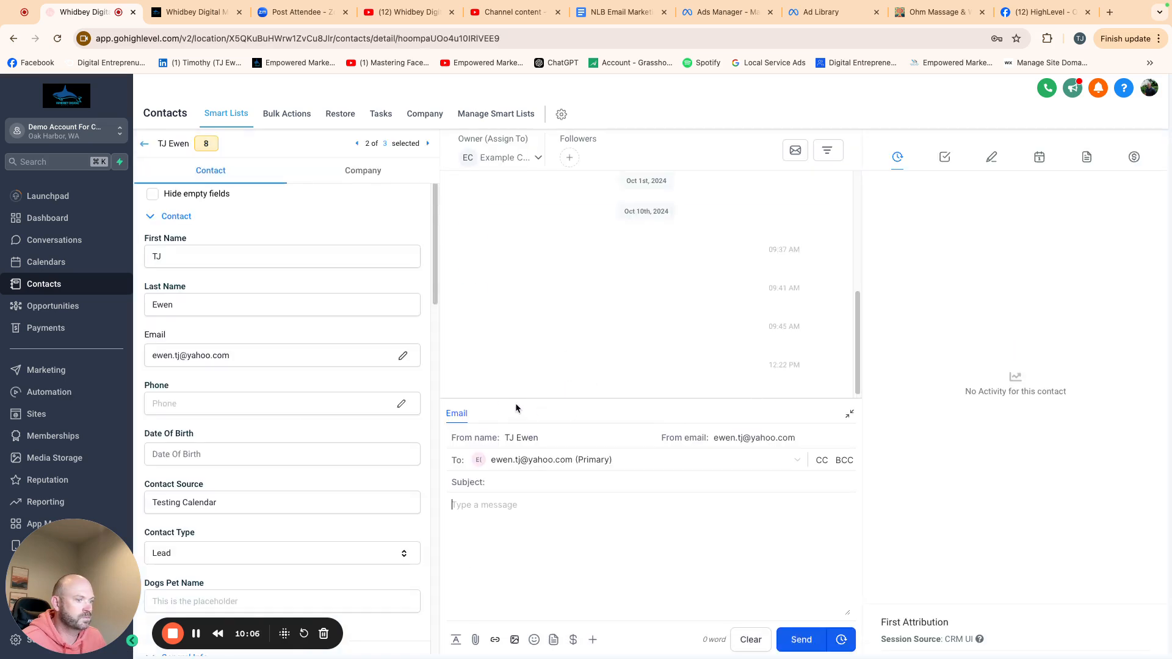
pyautogui.moveTo(852, 324); pyautogui.dragTo(855, 386)
pyautogui.moveTo(855, 385); pyautogui.dragTo(855, 389)
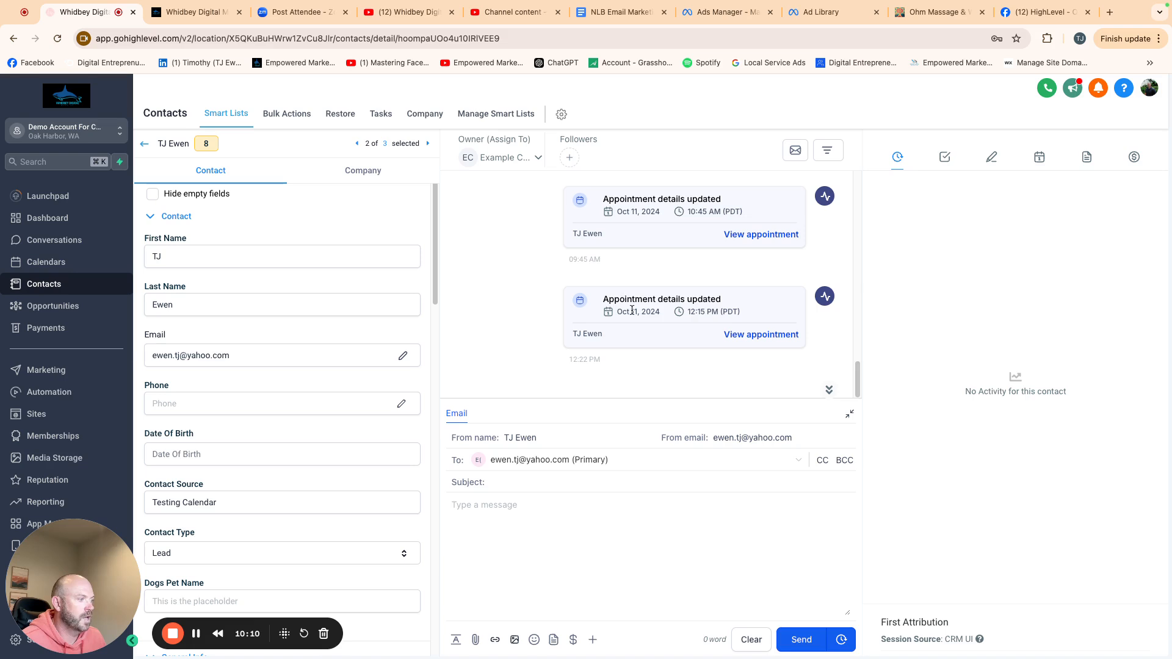
# - Open the calendar week view and check the newly booked Friday 12:15 appointment
pyautogui.click(46, 262)
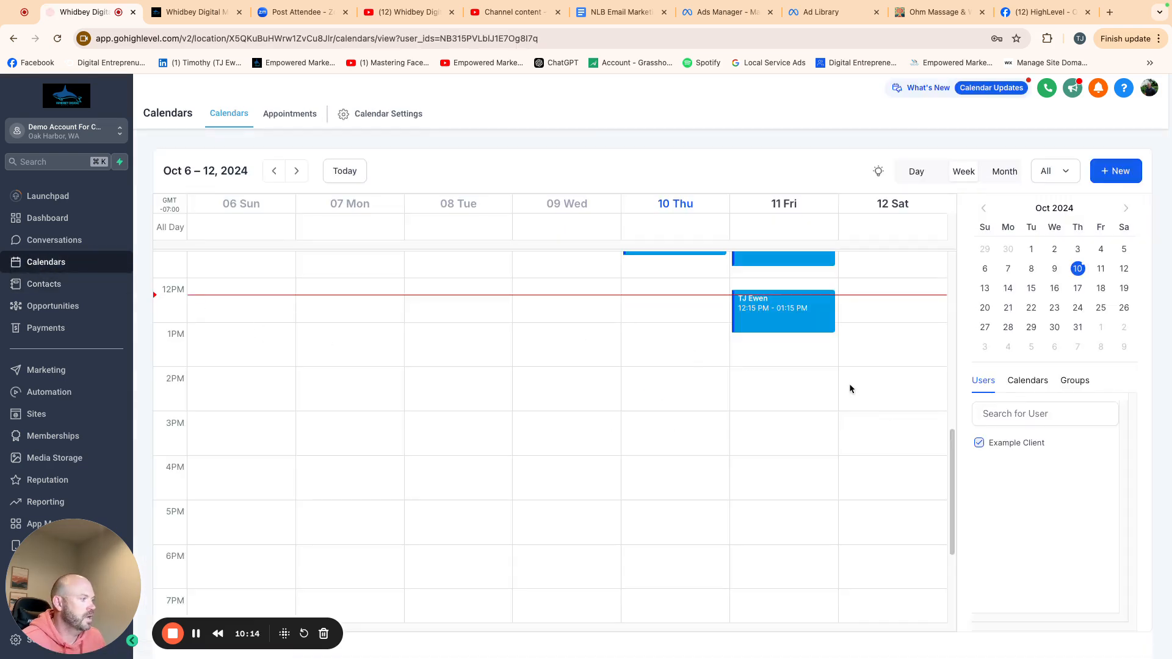
pyautogui.scroll(3, 782, 403)
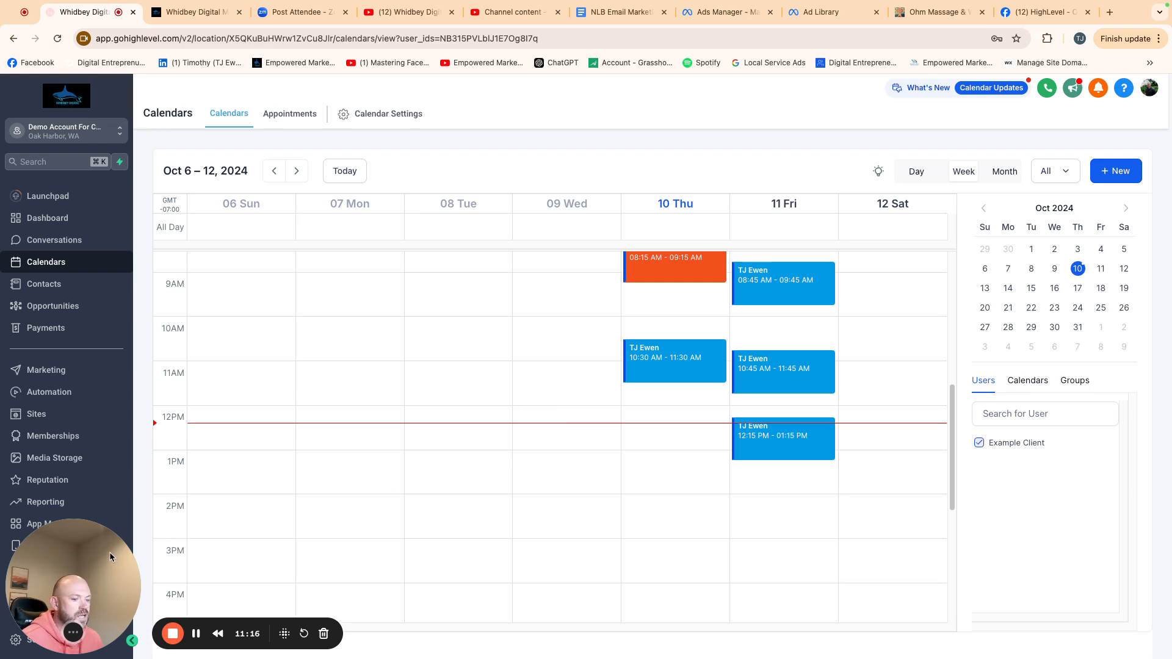
pyautogui.moveTo(97, 587); pyautogui.dragTo(96, 540)
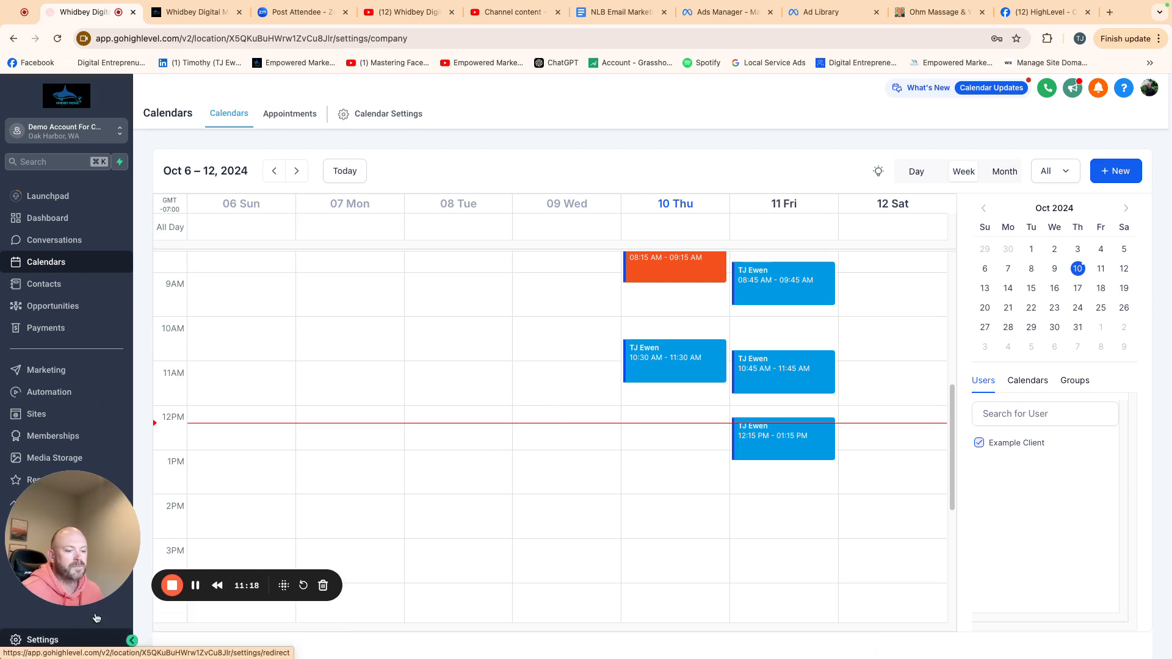
# - Return to Conversation AI settings and look through the Bot Training and Bot Trial tabs
pyautogui.click(24, 640)
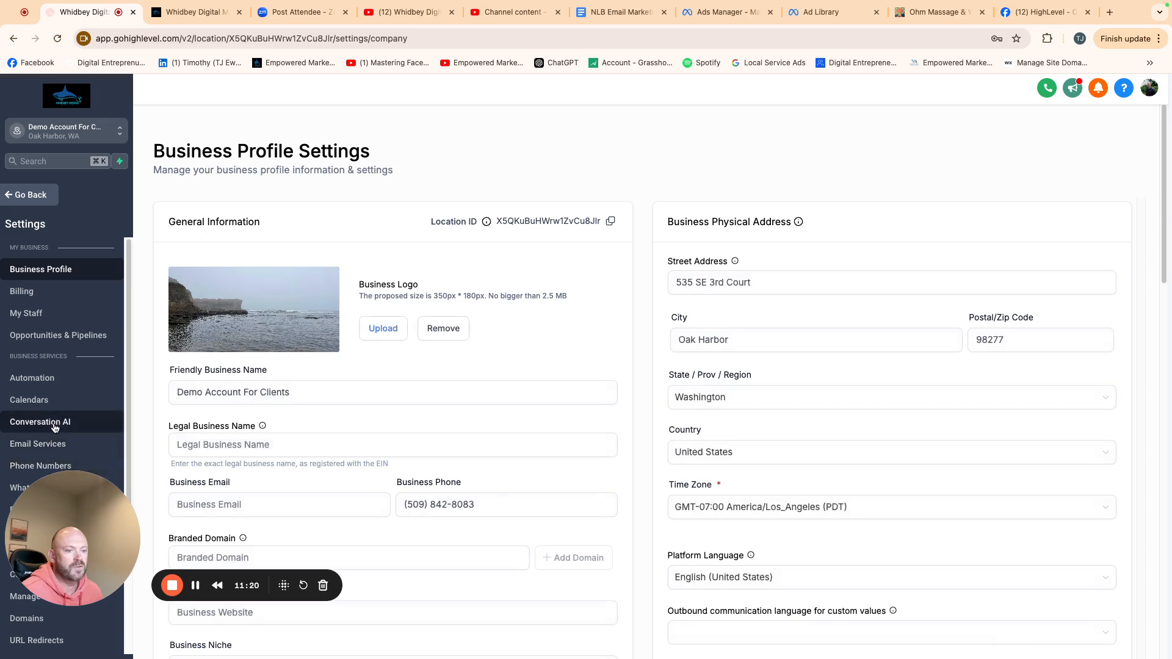
pyautogui.click(40, 422)
pyautogui.click(267, 185)
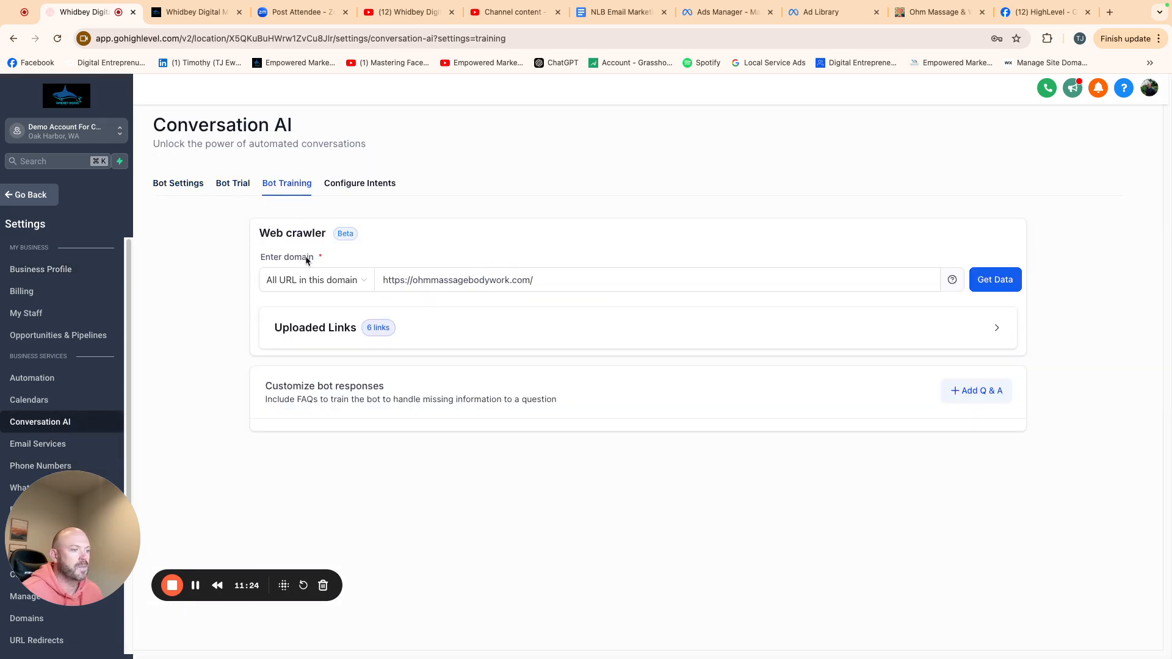
pyautogui.click(234, 193)
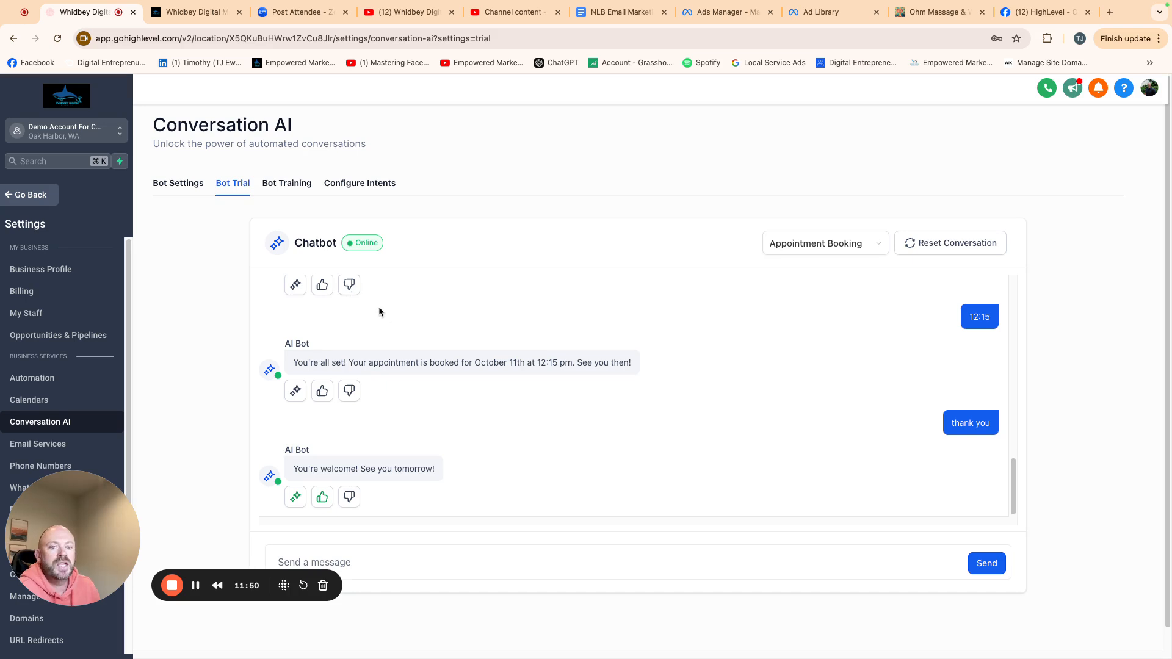
pyautogui.click(293, 183)
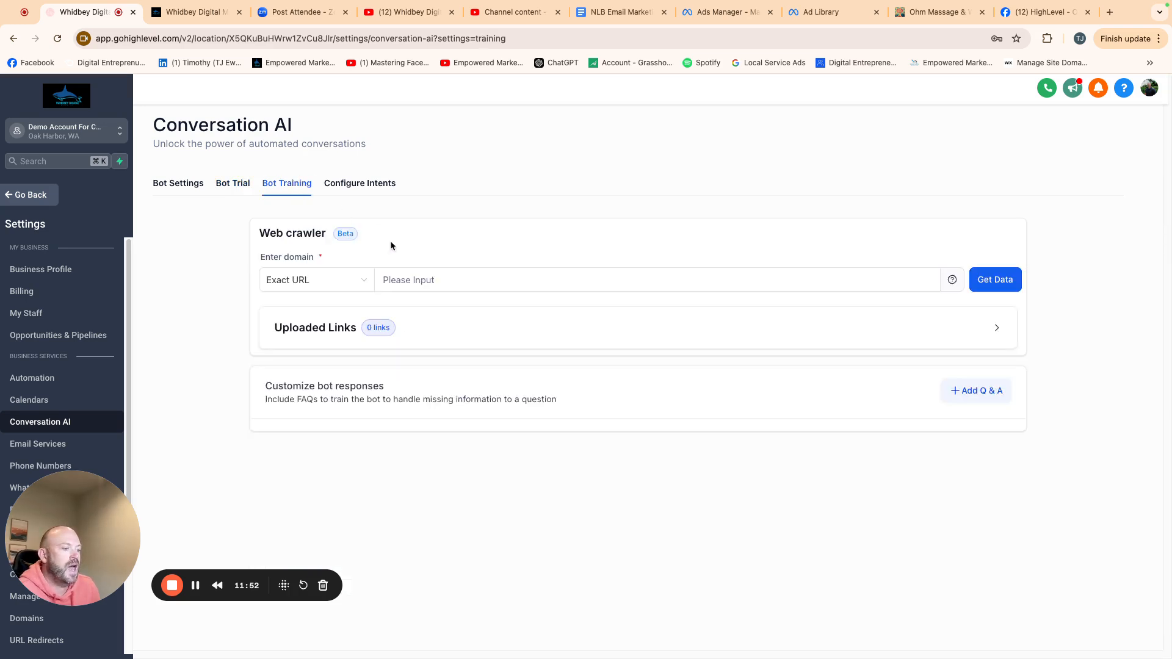